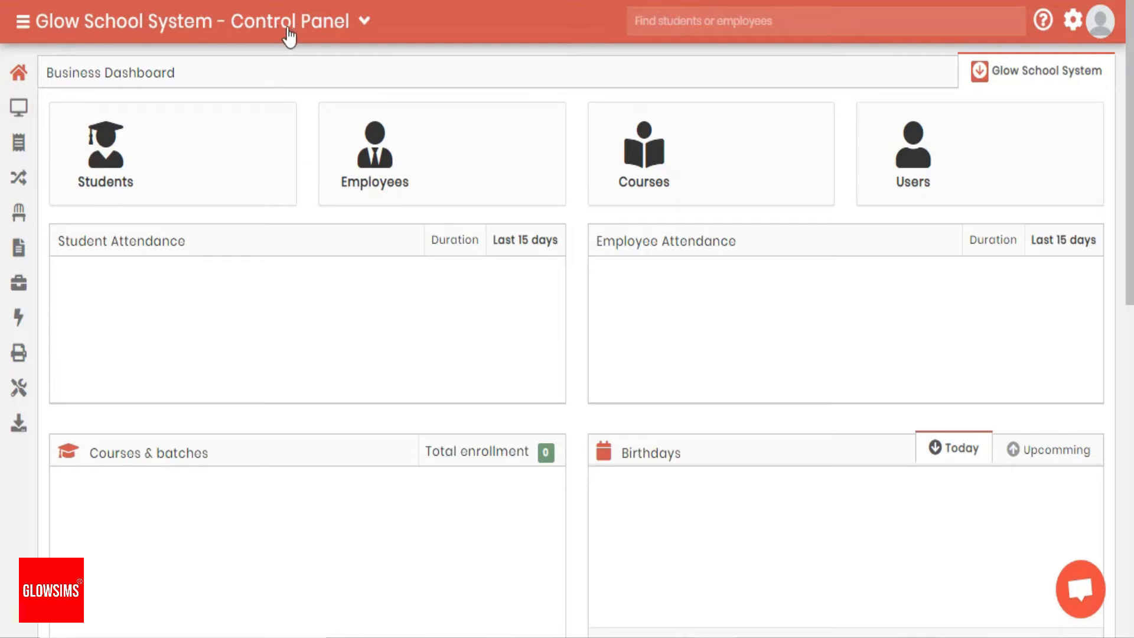
Switch to the Girls Campus and load the Play Group -Rose(2022-2023) batch in Courses & Batches
click(364, 23)
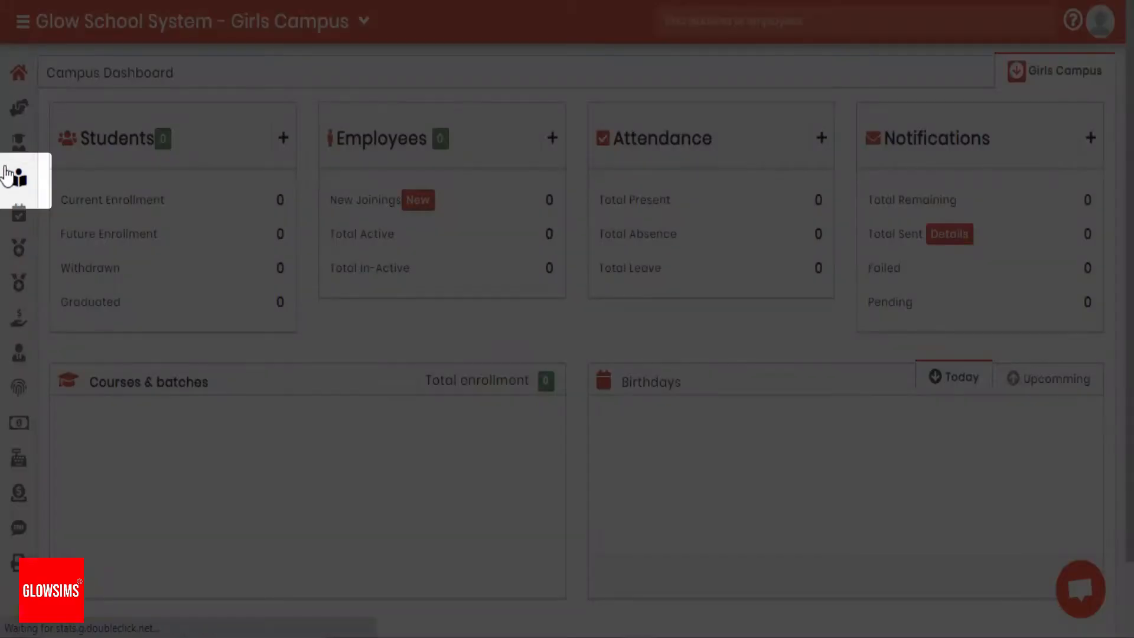
click(6, 175)
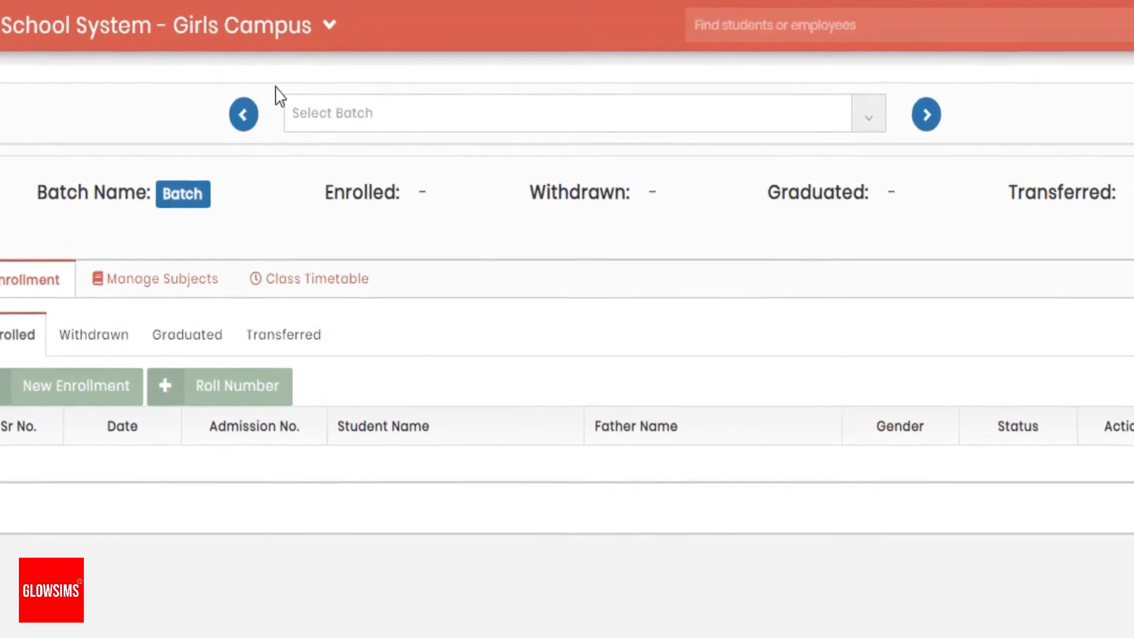
click(405, 121)
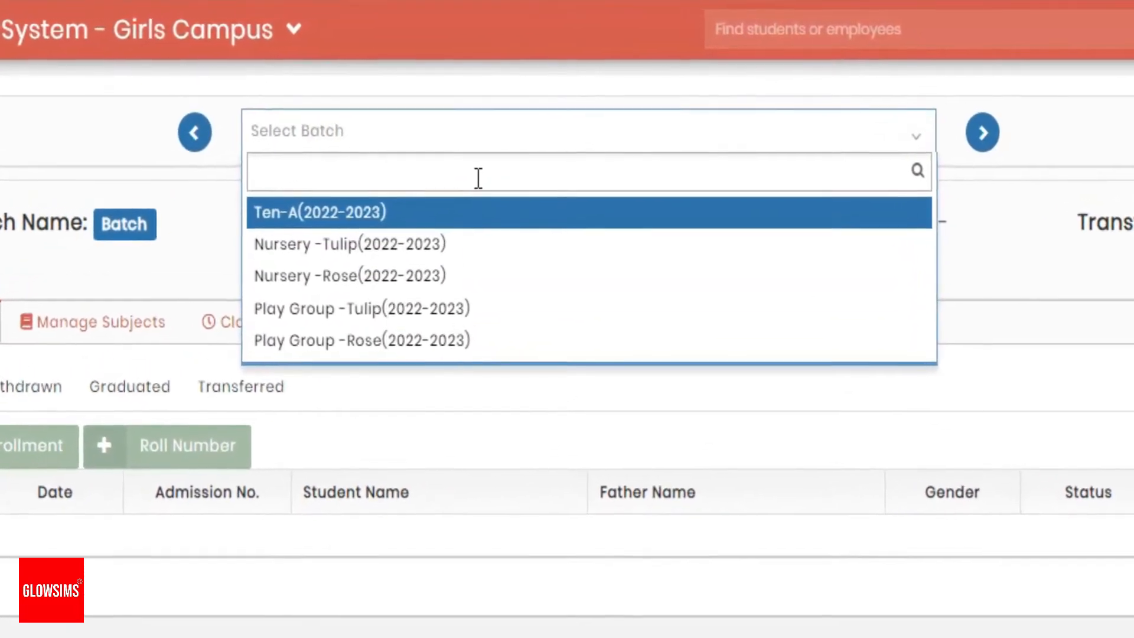
text(play)
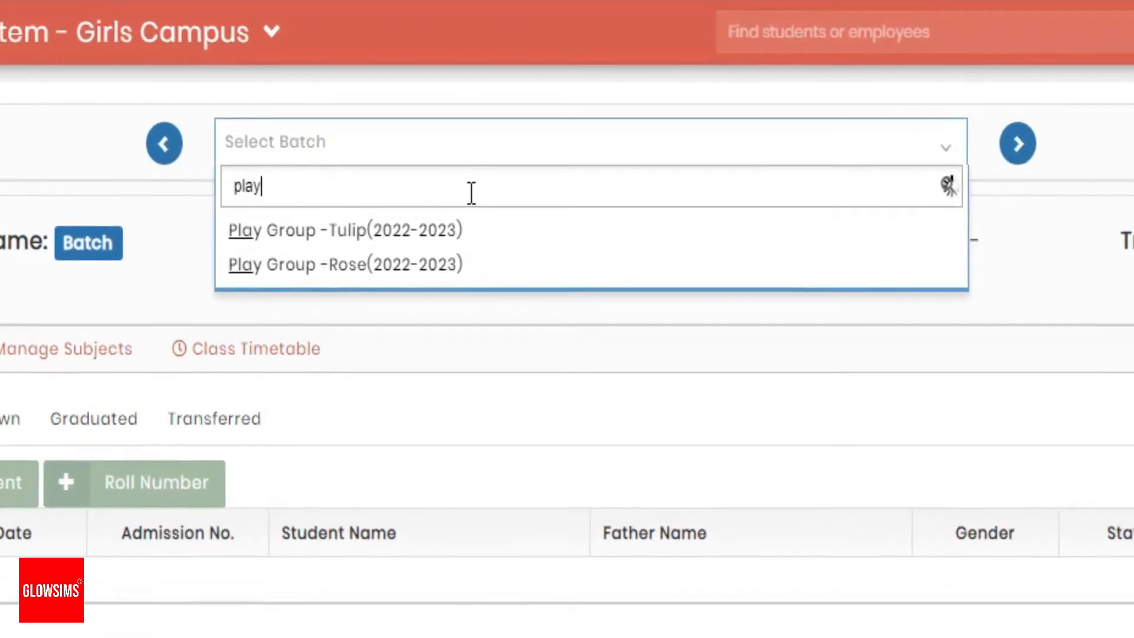
click(455, 270)
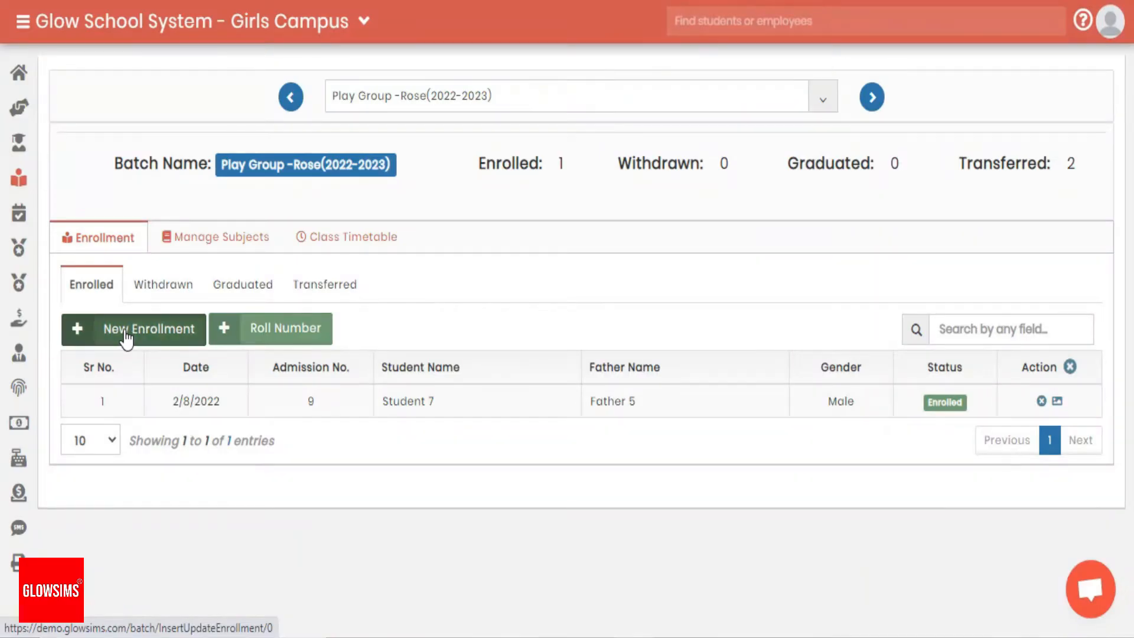
Open a new enrollment for the batch and review the criteria by which students can be searched
click(126, 331)
click(397, 109)
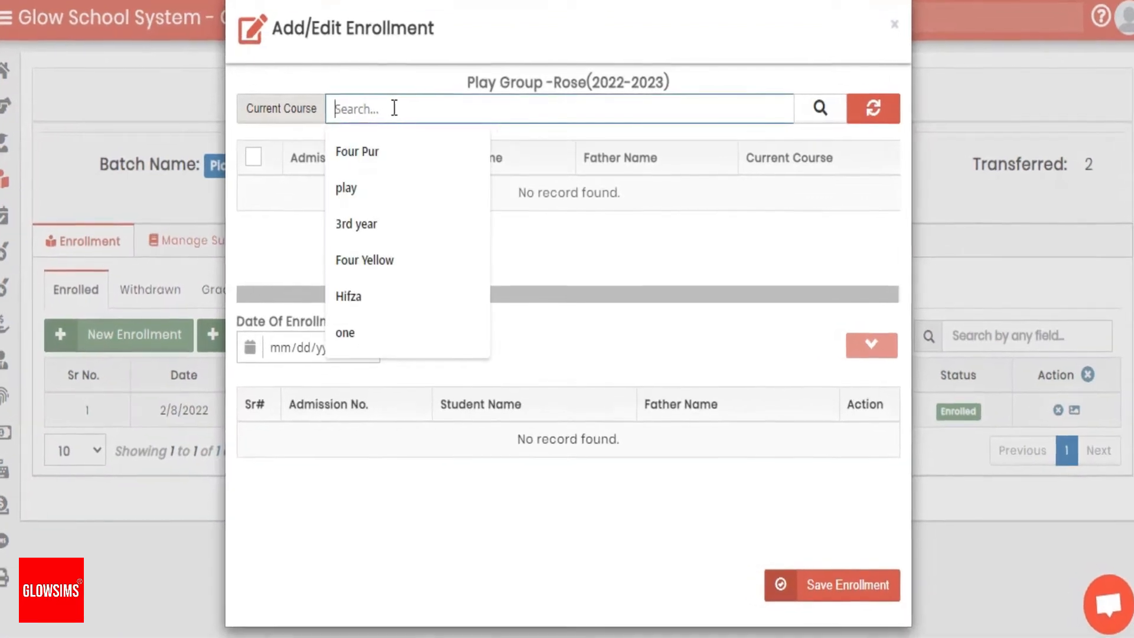
click(313, 112)
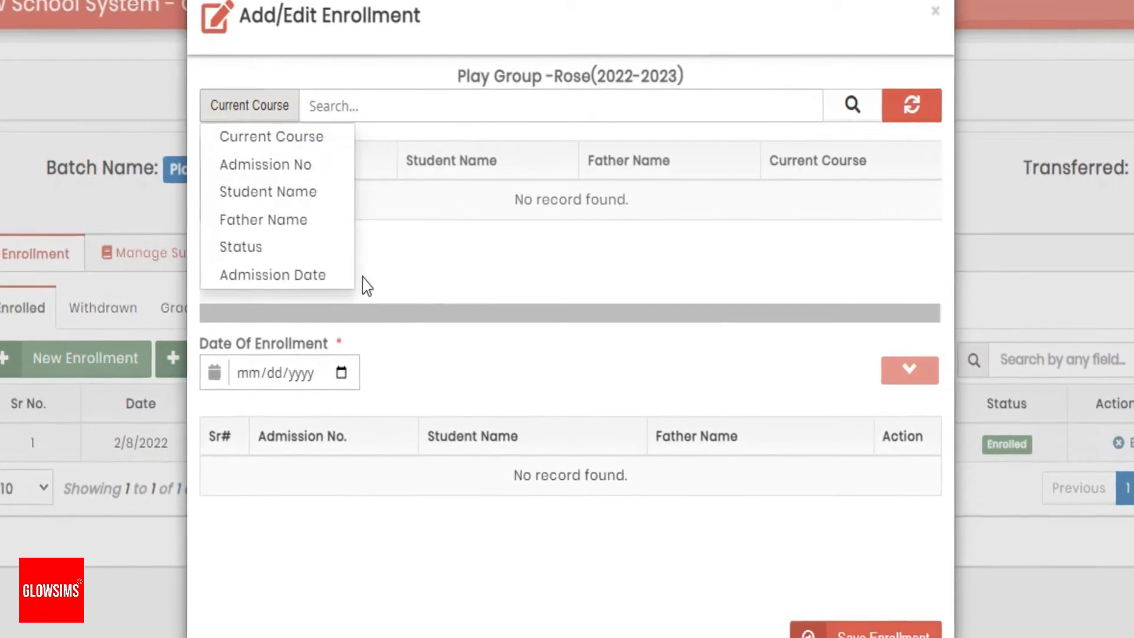
click(366, 287)
click(264, 109)
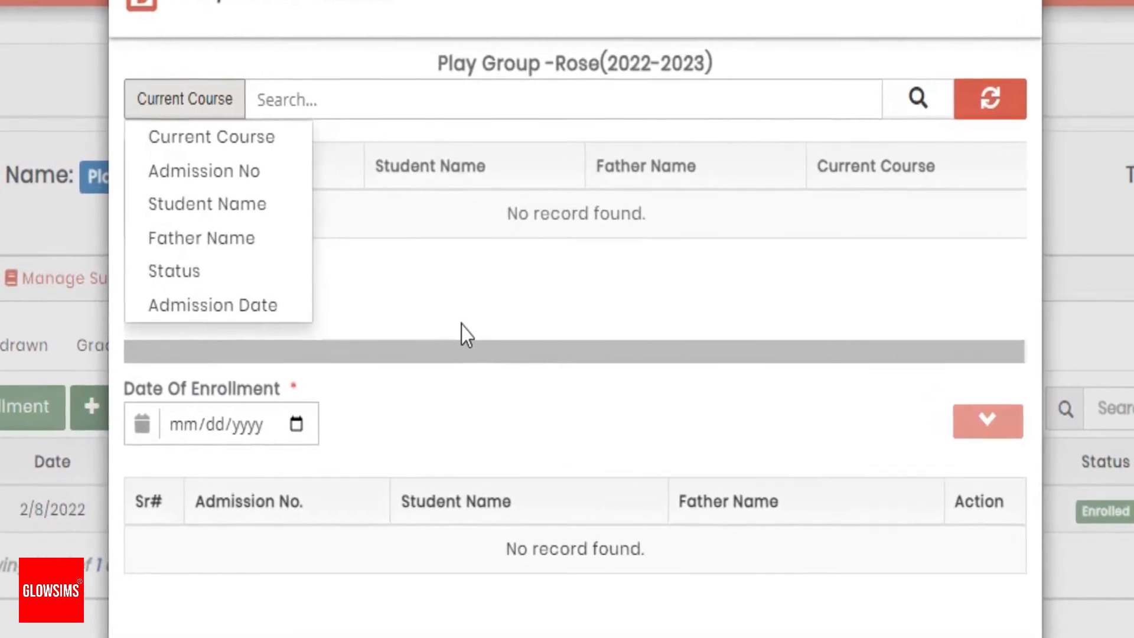
click(460, 322)
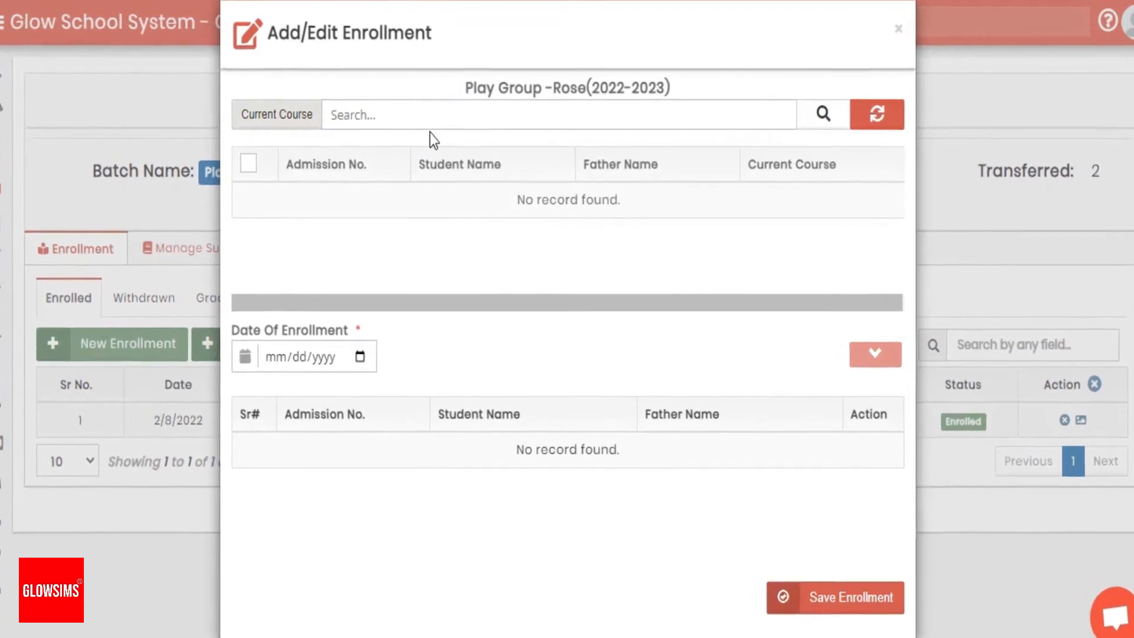
click(390, 125)
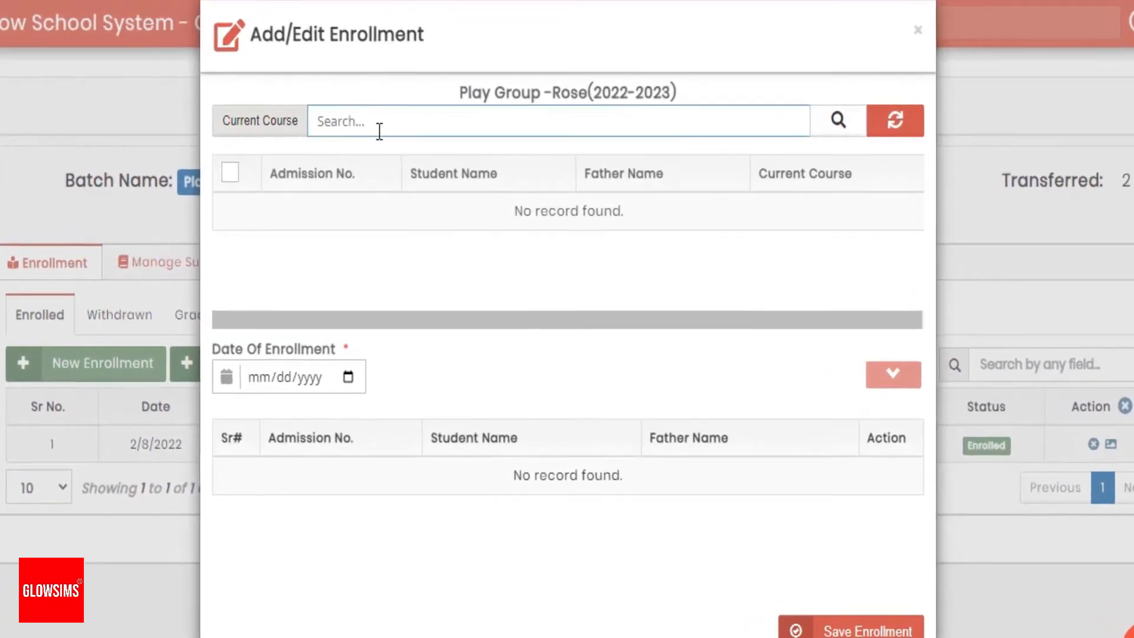
click(380, 126)
click(298, 130)
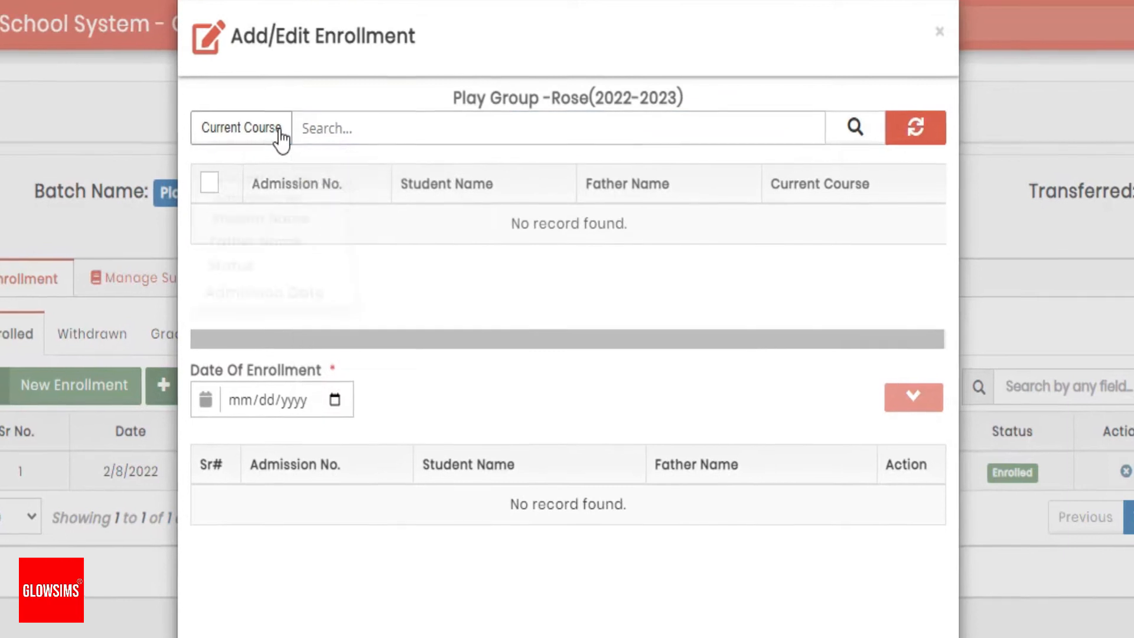
click(278, 131)
click(298, 126)
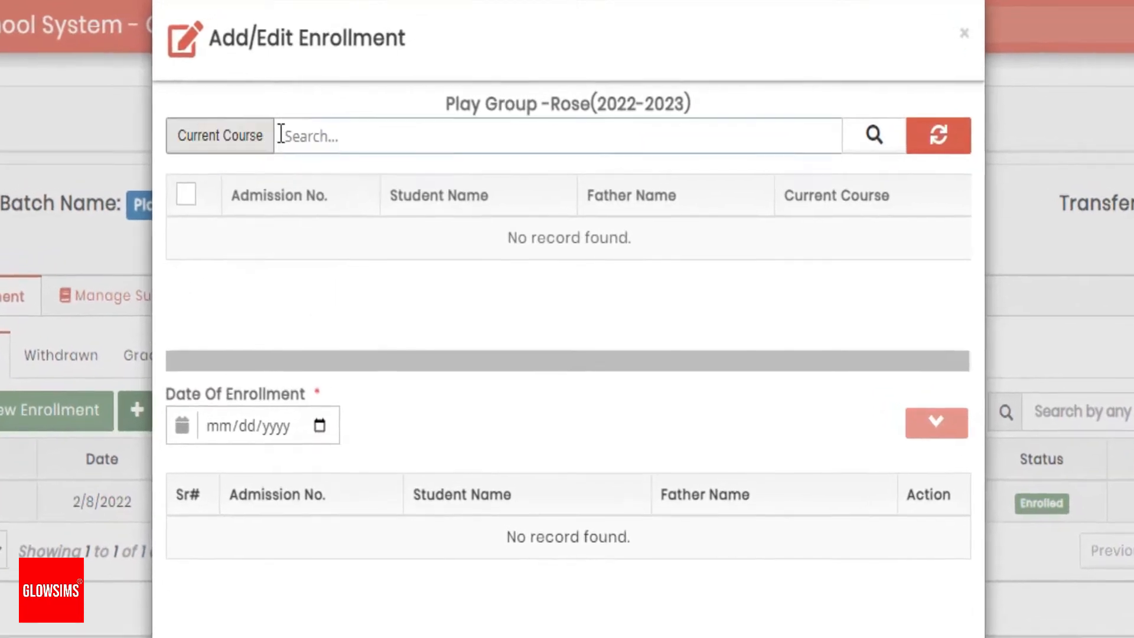
click(294, 133)
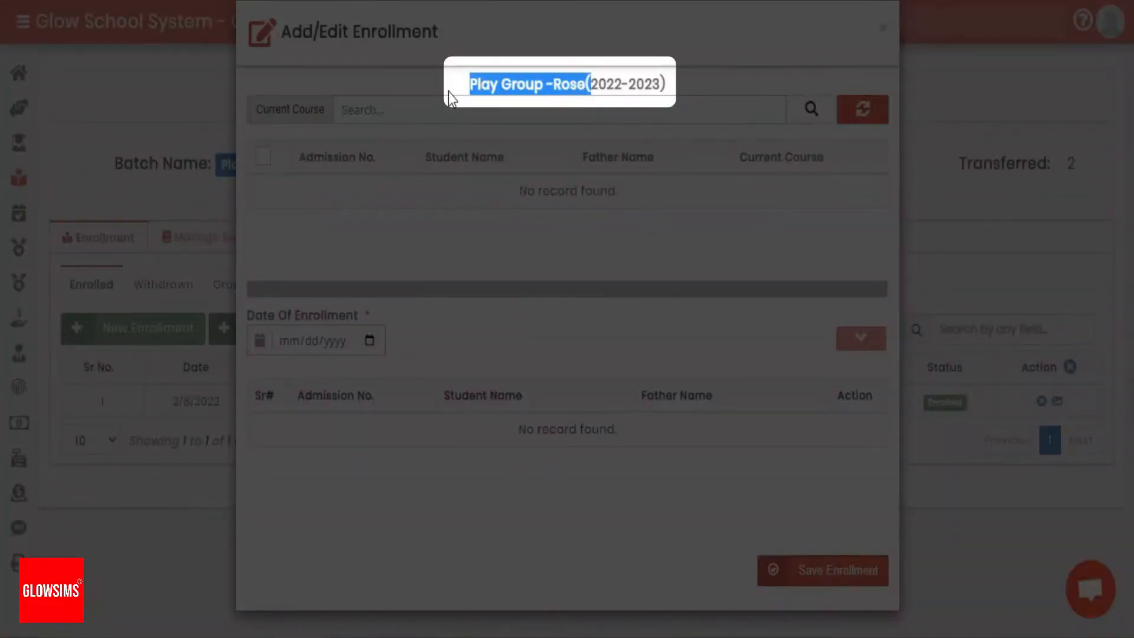
Search for students whose current course is PG-Rose and examine the matching records
drag(450, 90, 559, 90)
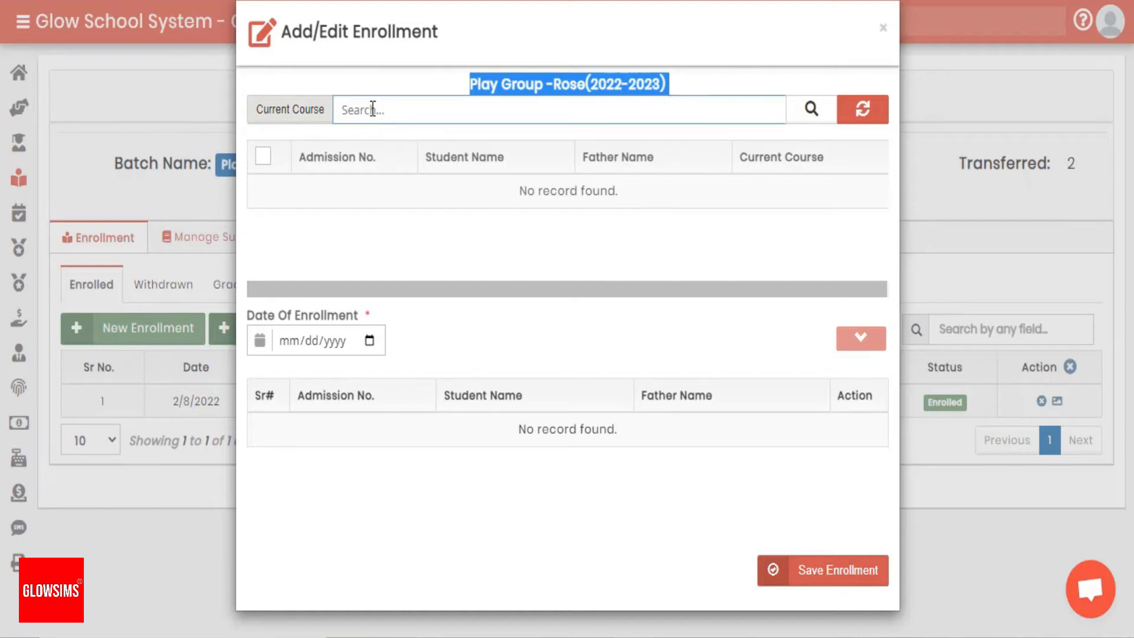
click(343, 114)
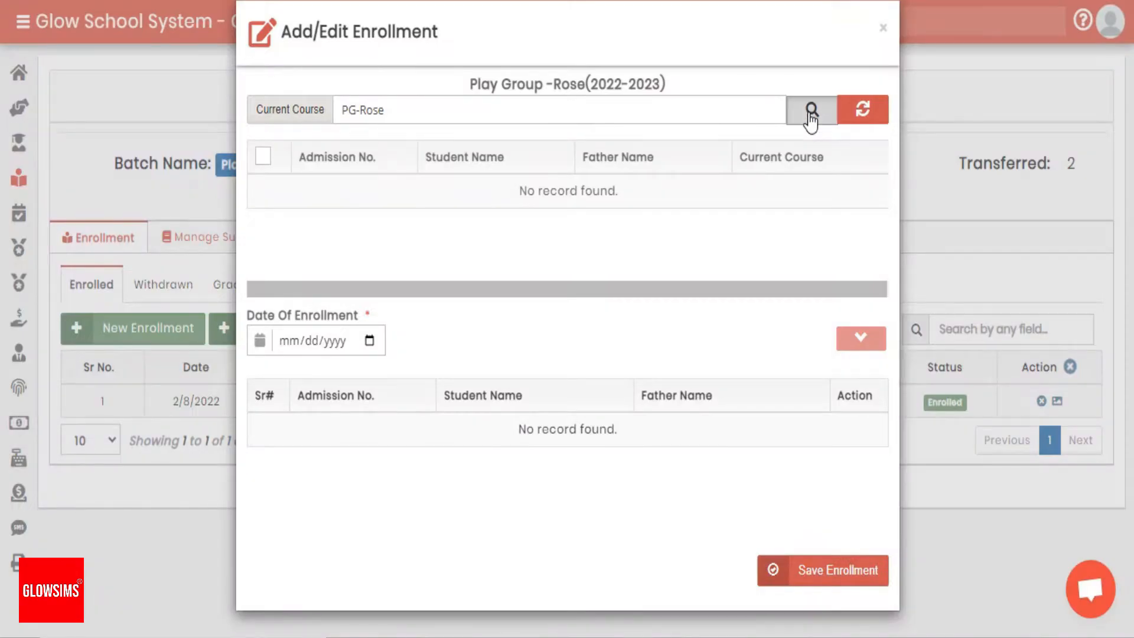
click(812, 110)
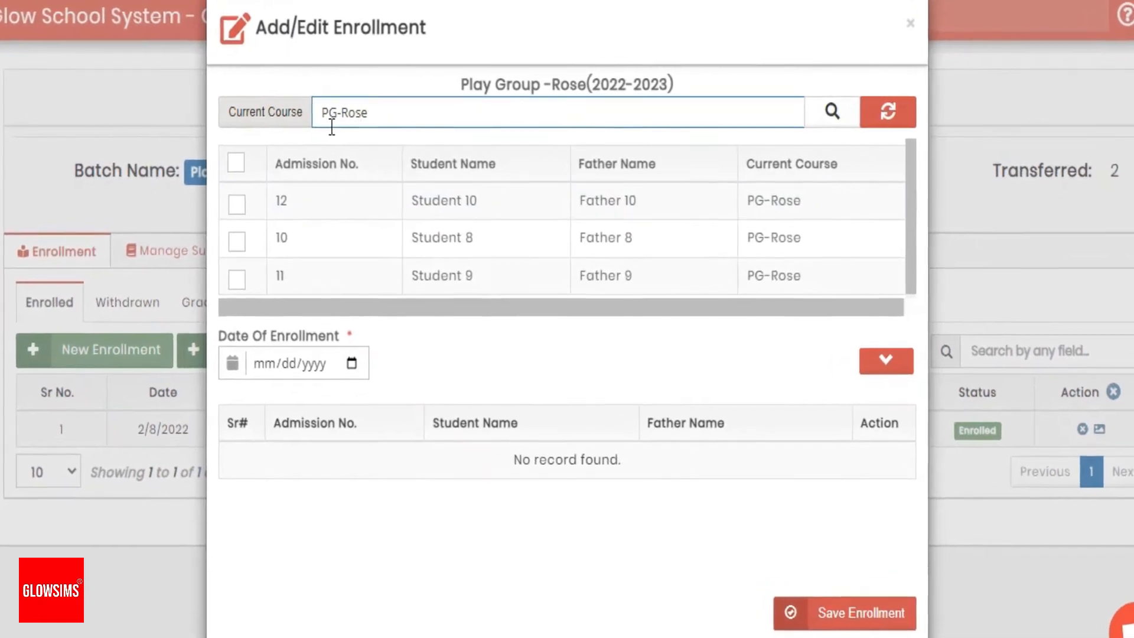
click(363, 123)
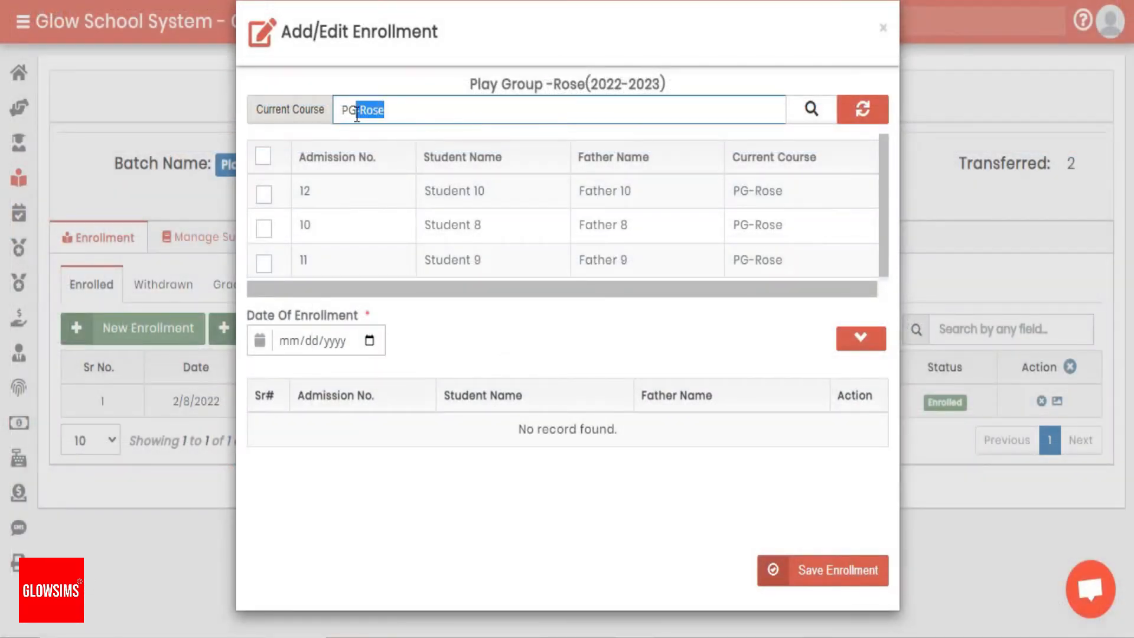
click(573, 218)
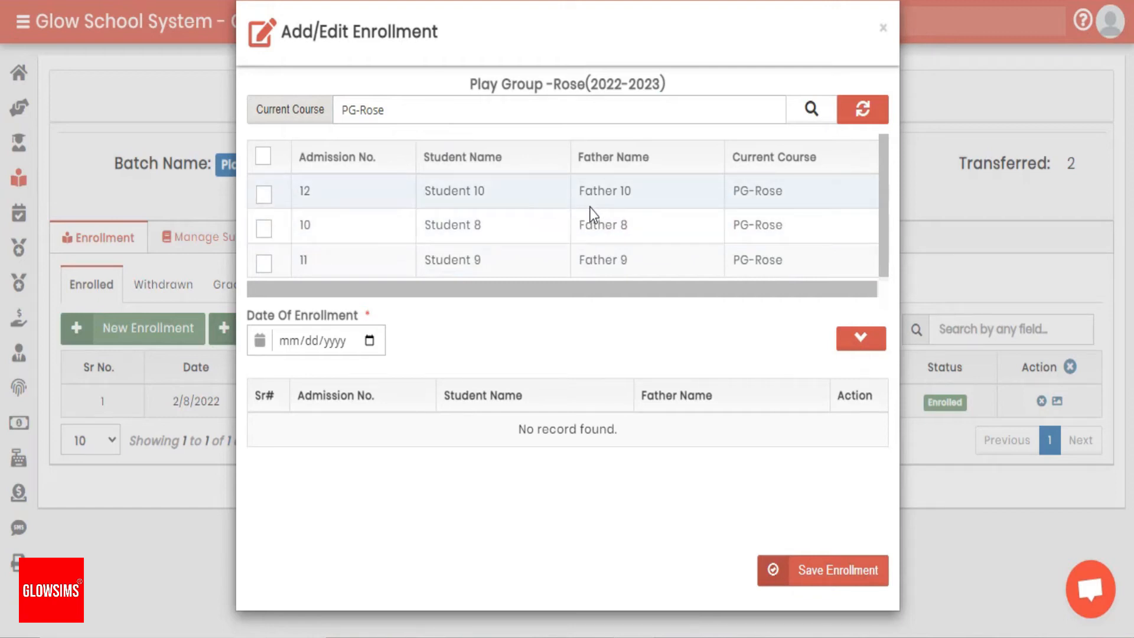
click(407, 110)
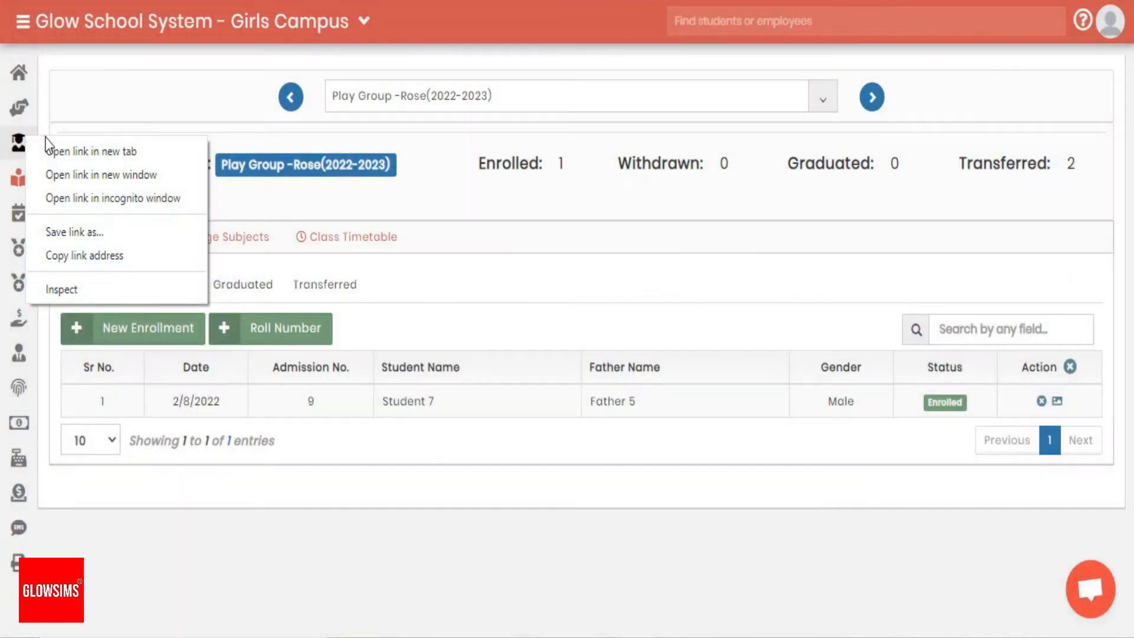
Open the student list in the admissions section and examine the Assigned and Unassigned statuses of the students
click(121, 173)
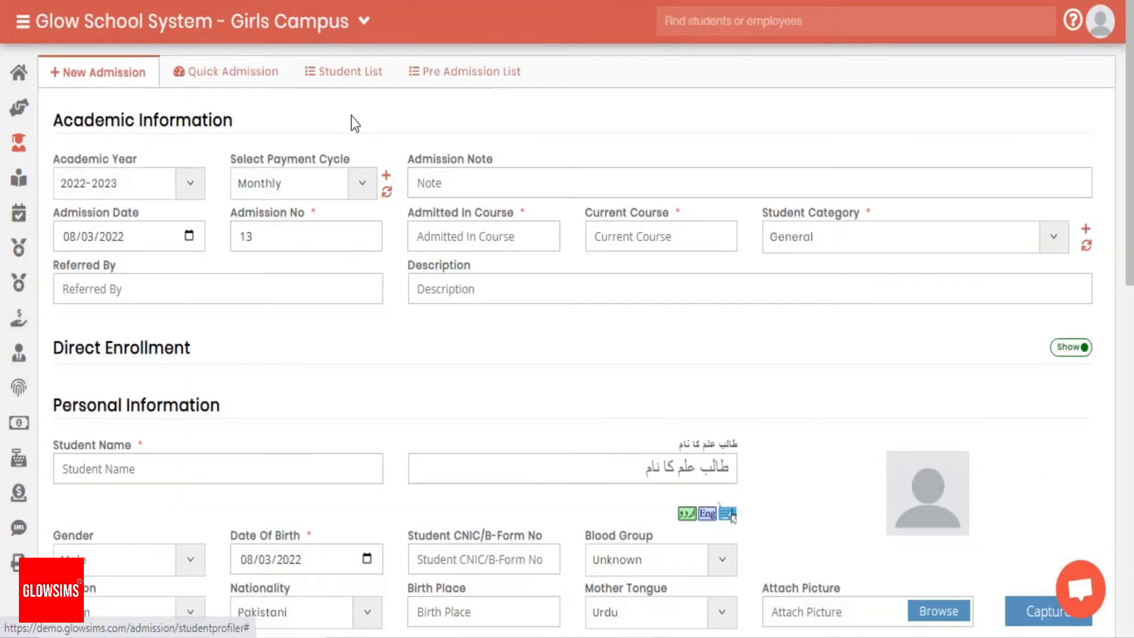
click(361, 74)
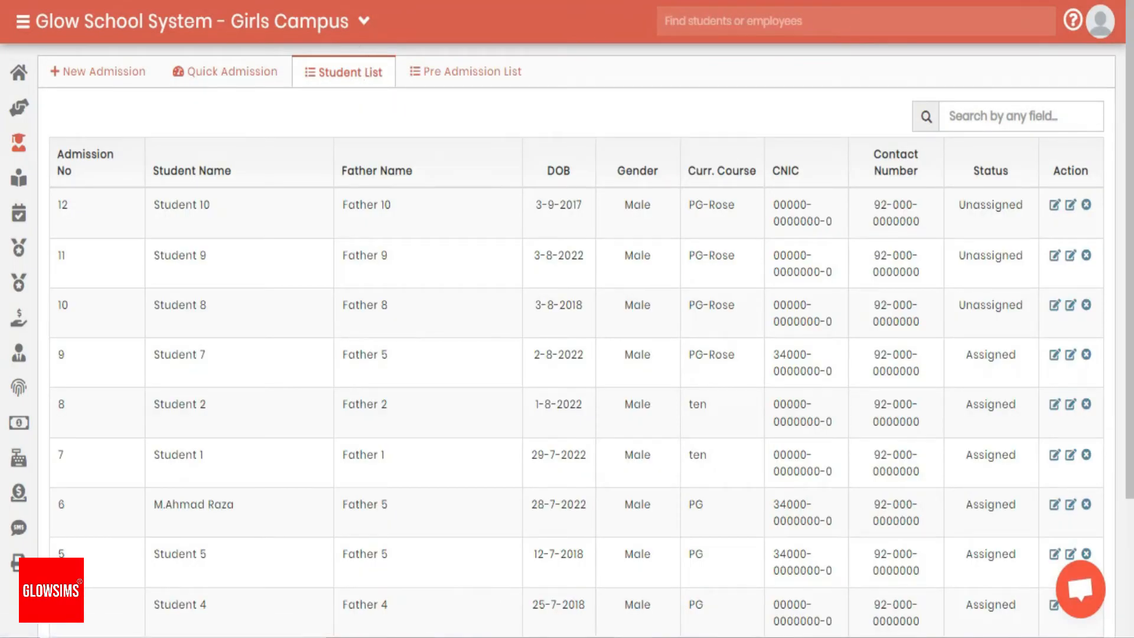
drag(973, 171, 990, 170)
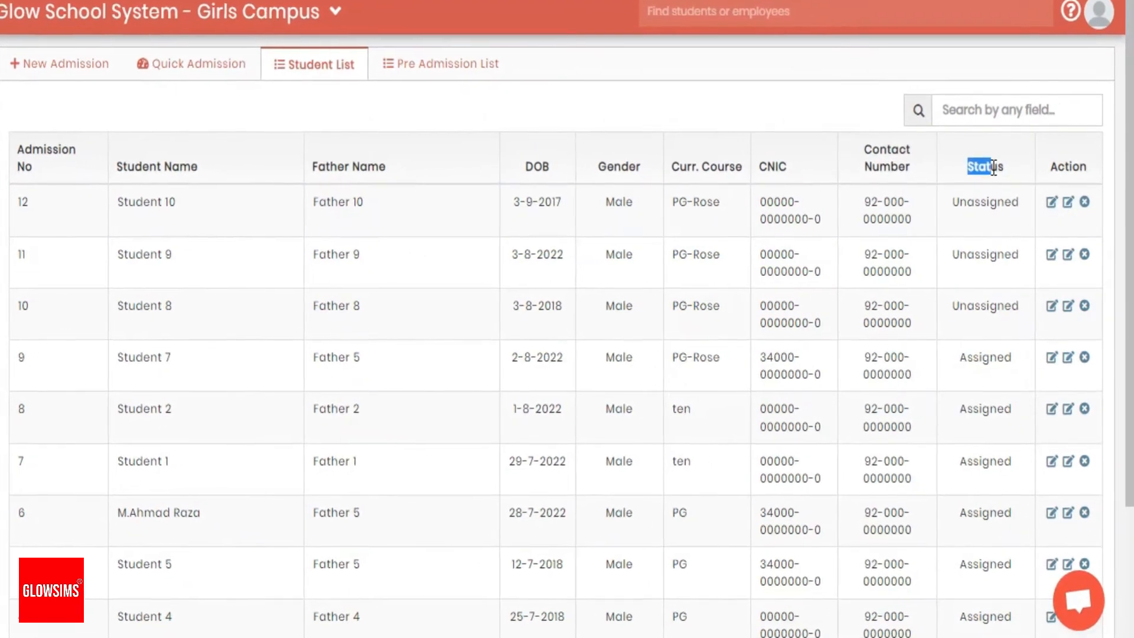
drag(949, 306, 1002, 306)
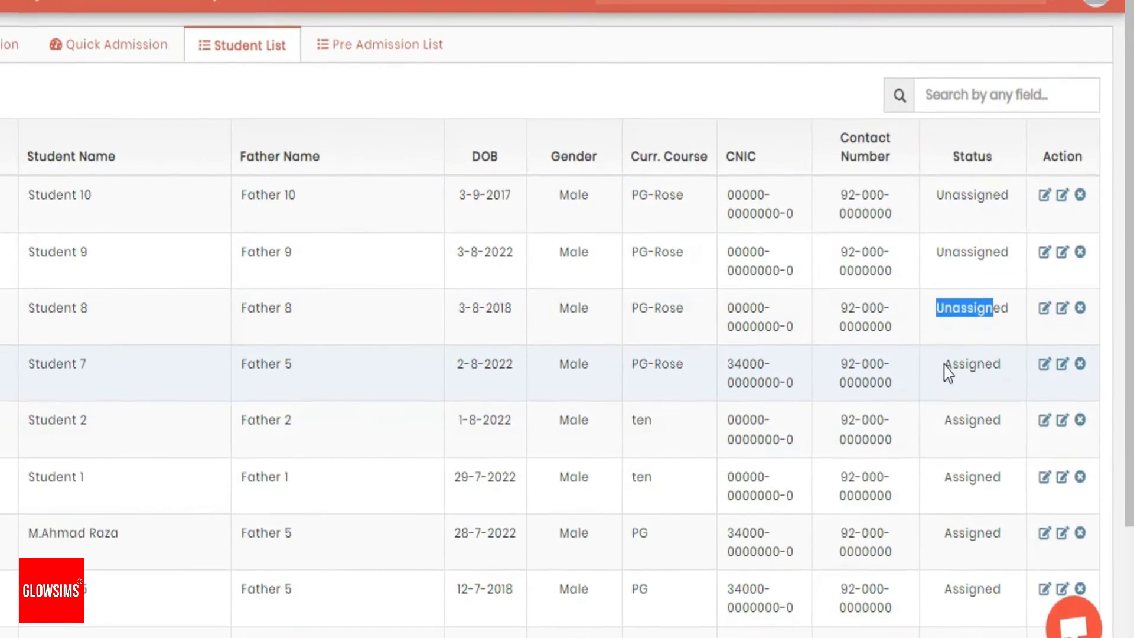
drag(947, 363, 997, 363)
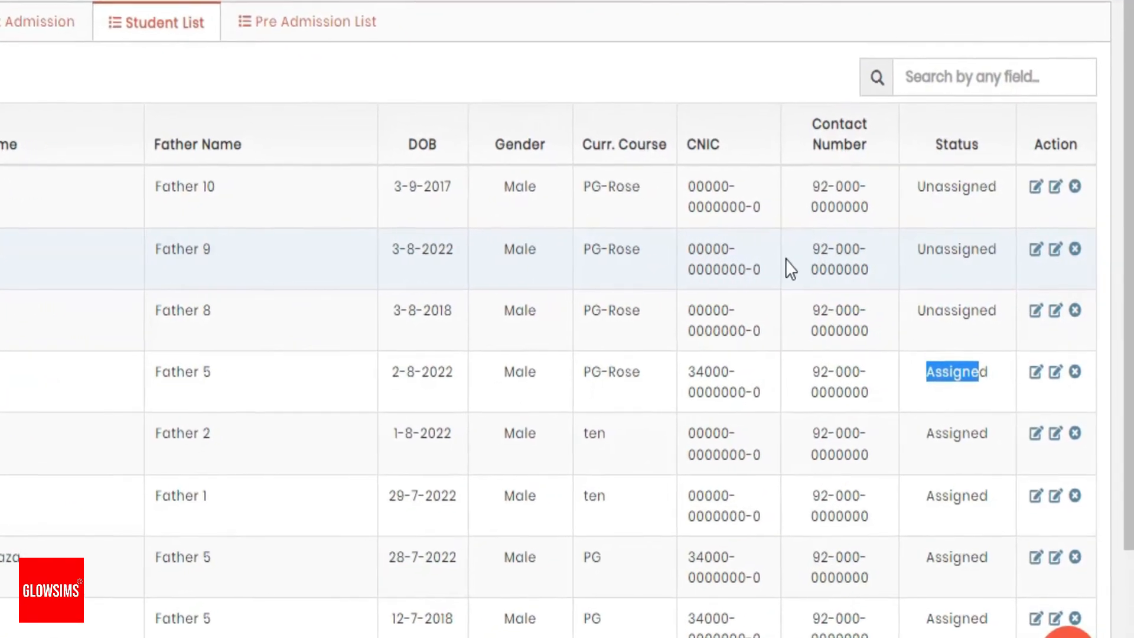
drag(912, 185, 955, 207)
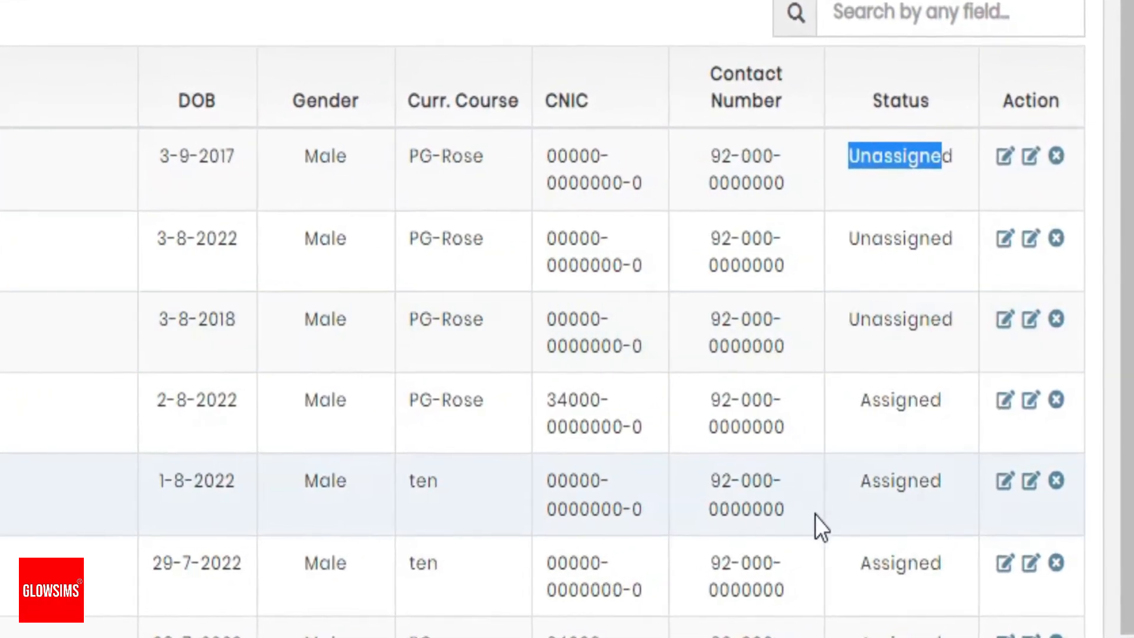
drag(966, 404, 988, 404)
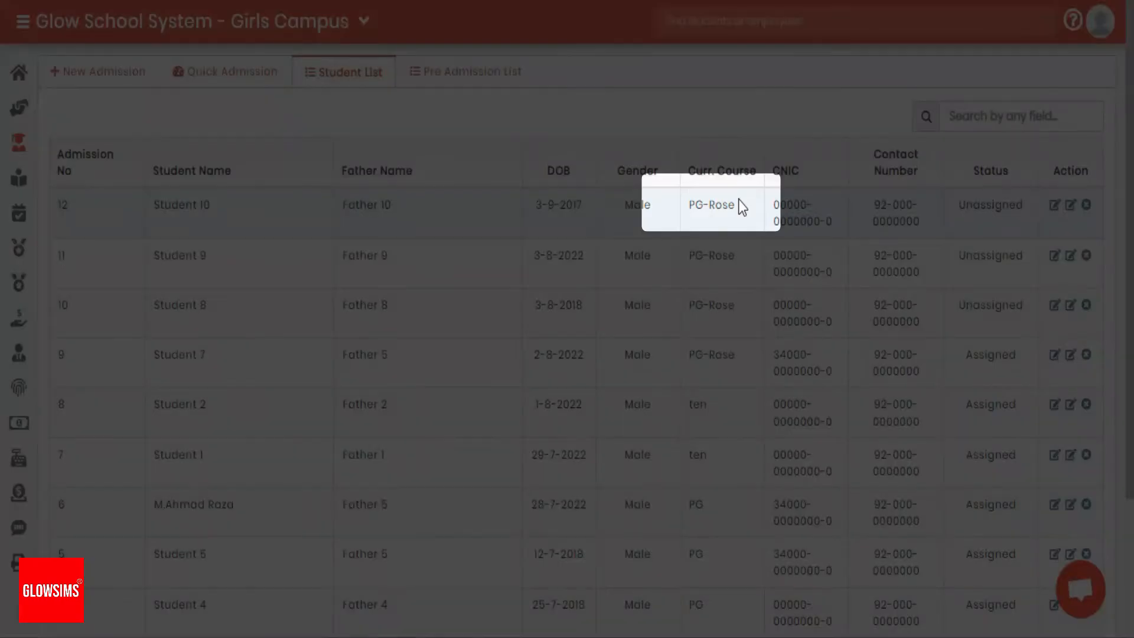
Copy the course name PG-Rose from the student list and search the new enrollment form by that current course
drag(736, 201, 694, 198)
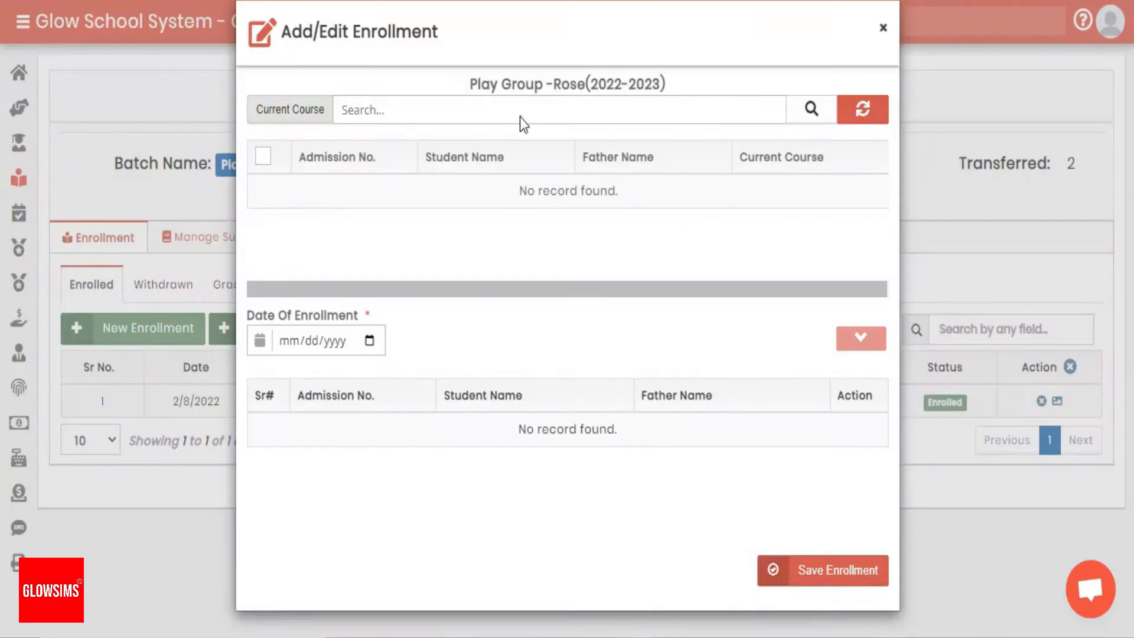
click(521, 109)
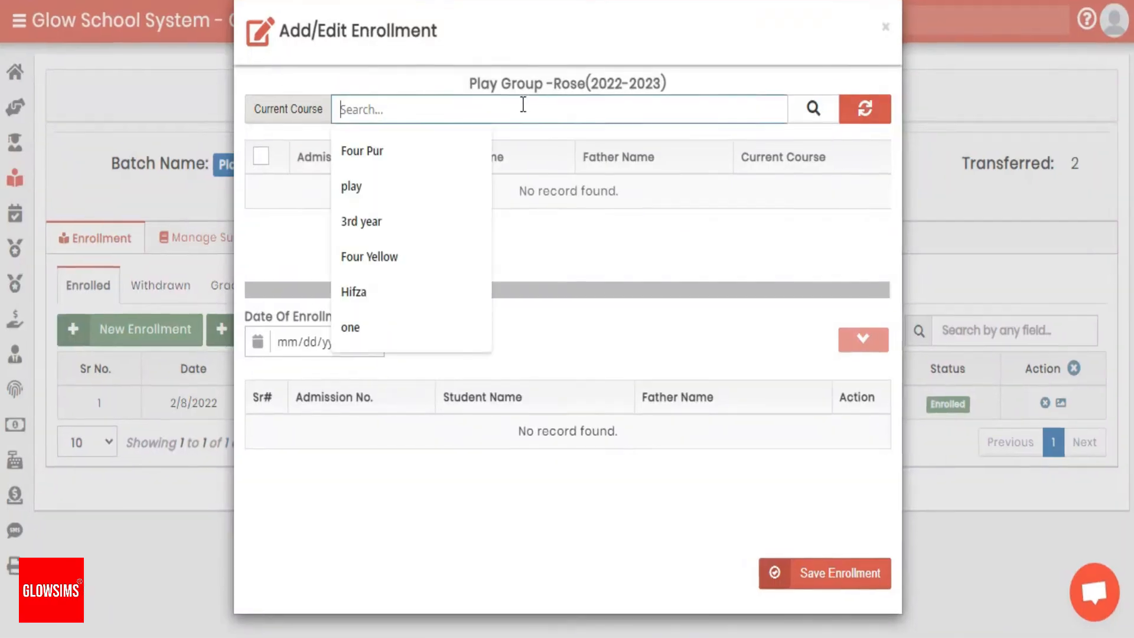
text(PG-Rose)
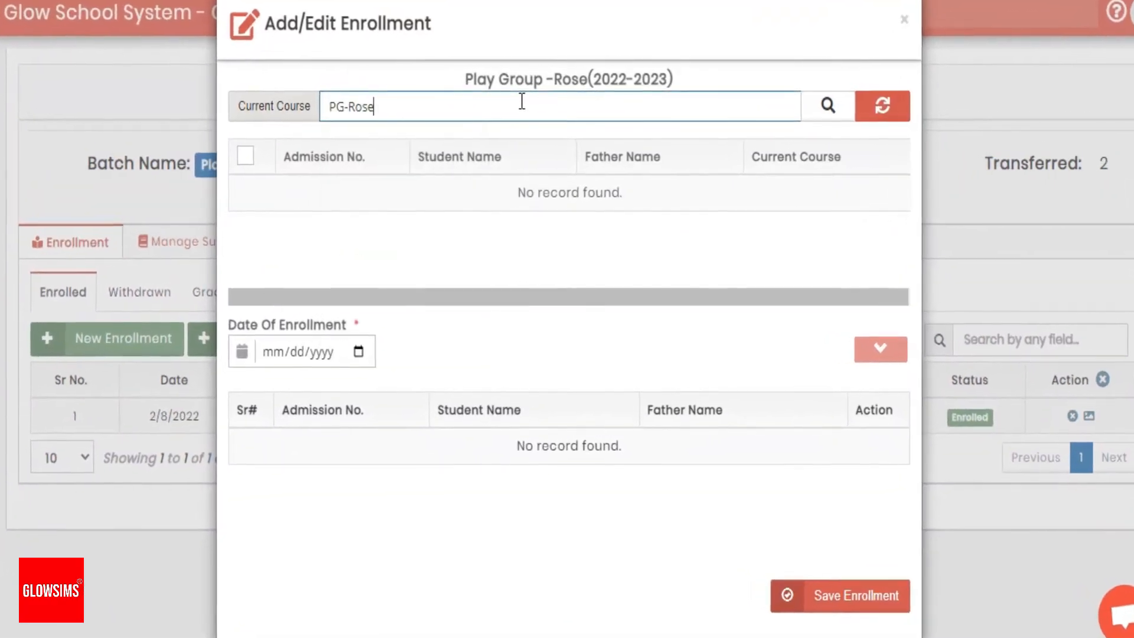
click(830, 107)
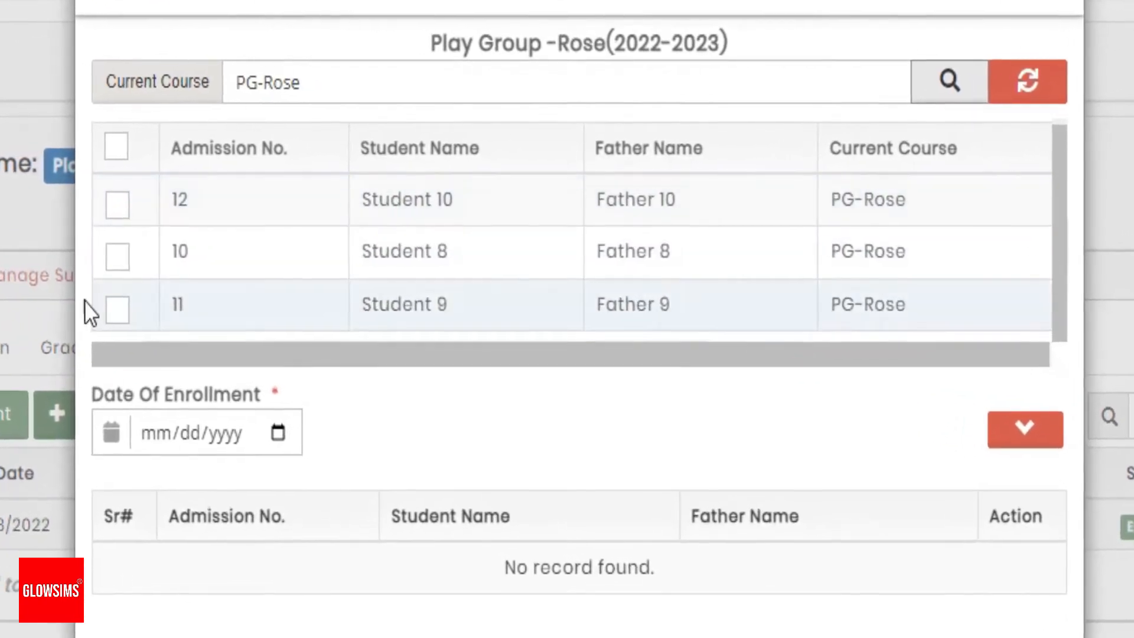
Select all listed PG-Rose students and set the date of enrollment to 08/03/2022
click(116, 146)
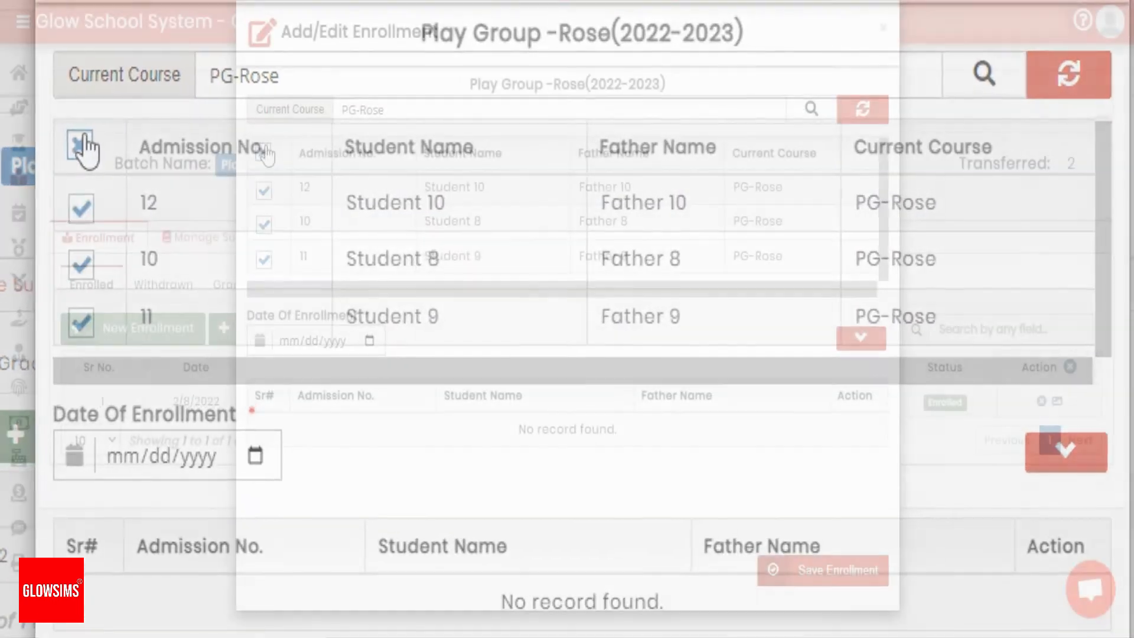
click(373, 342)
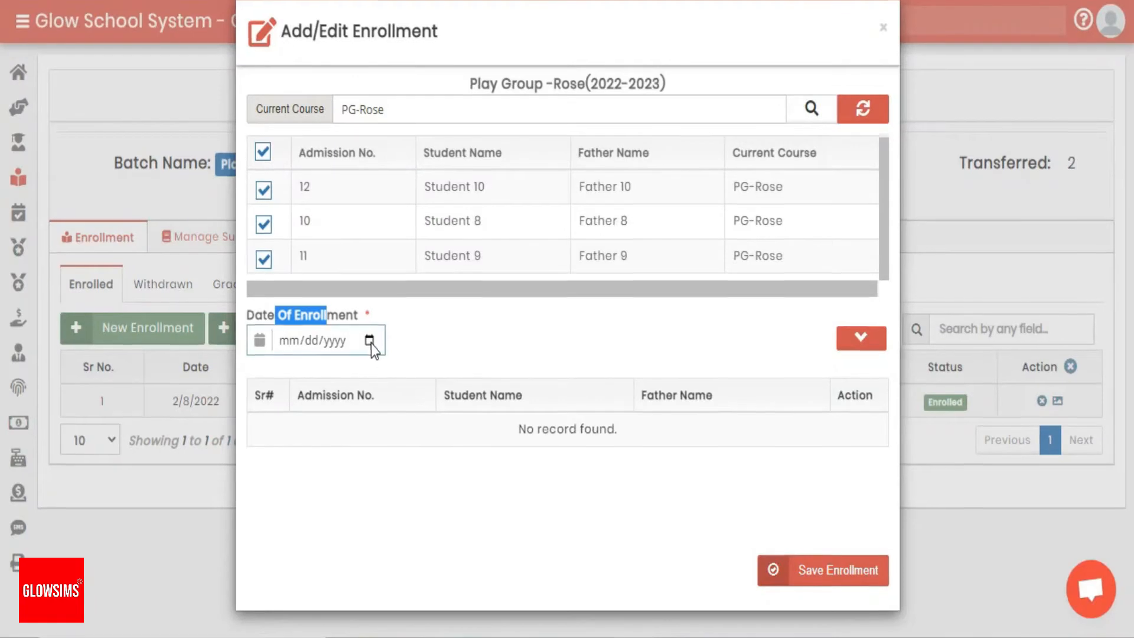
click(370, 342)
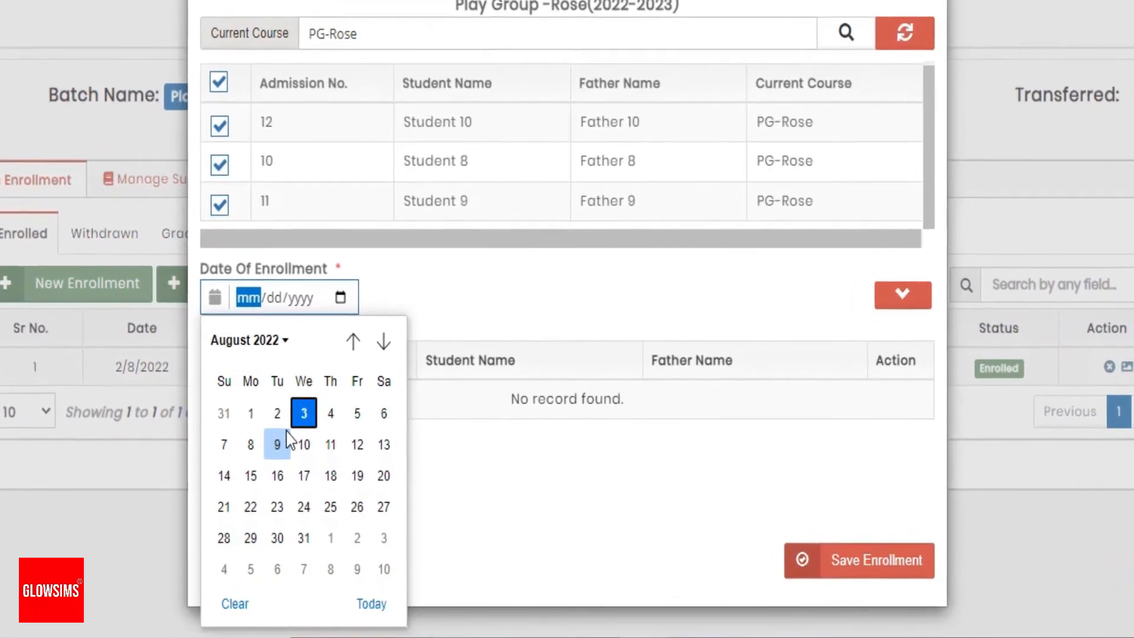
key(Return)
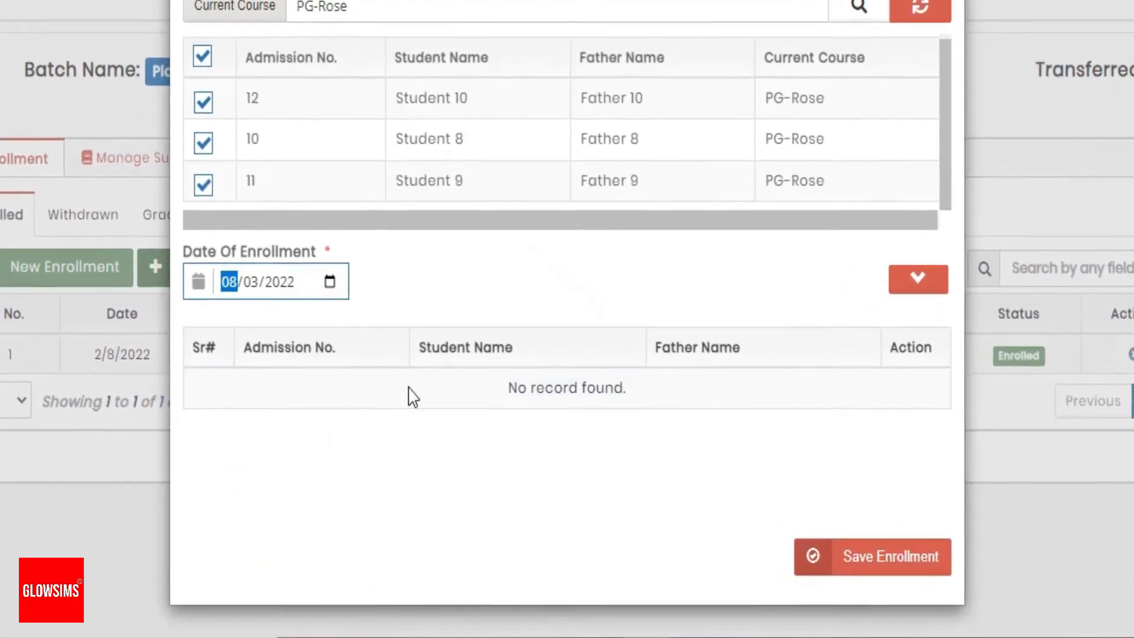
Add the selected students to the batch's enrollment list and save the enrollment
click(938, 278)
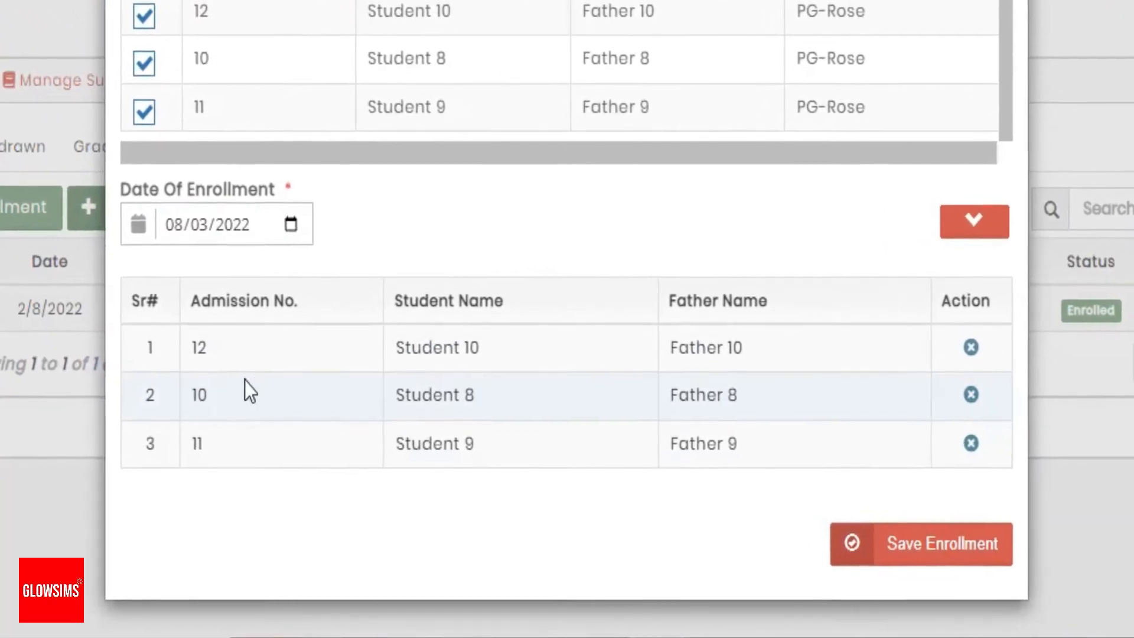
double_click(128, 438)
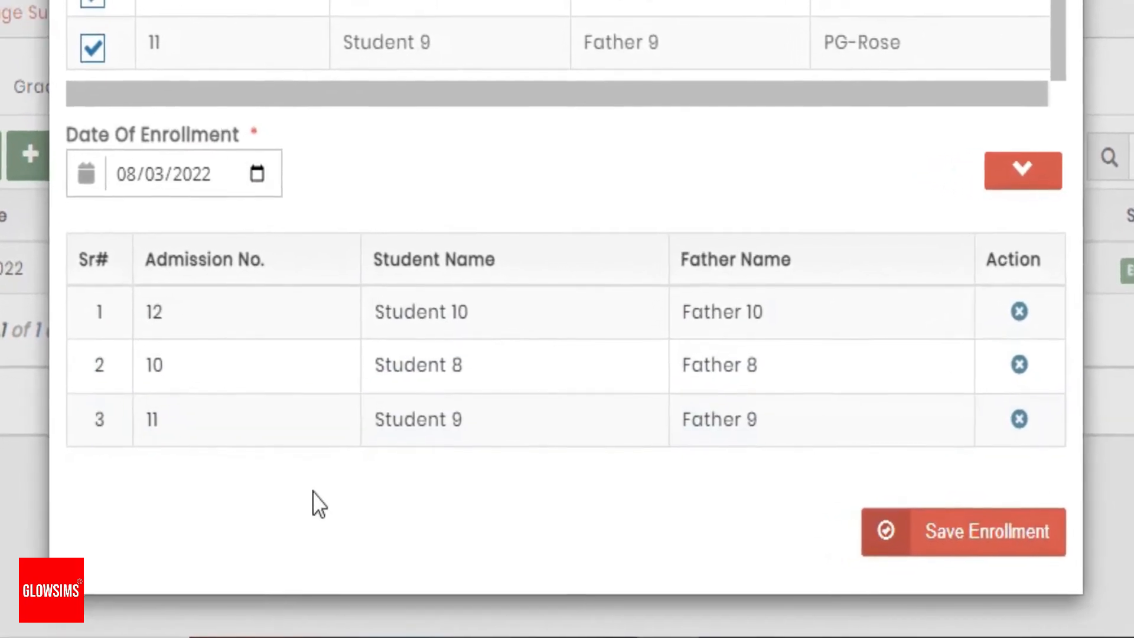
click(983, 540)
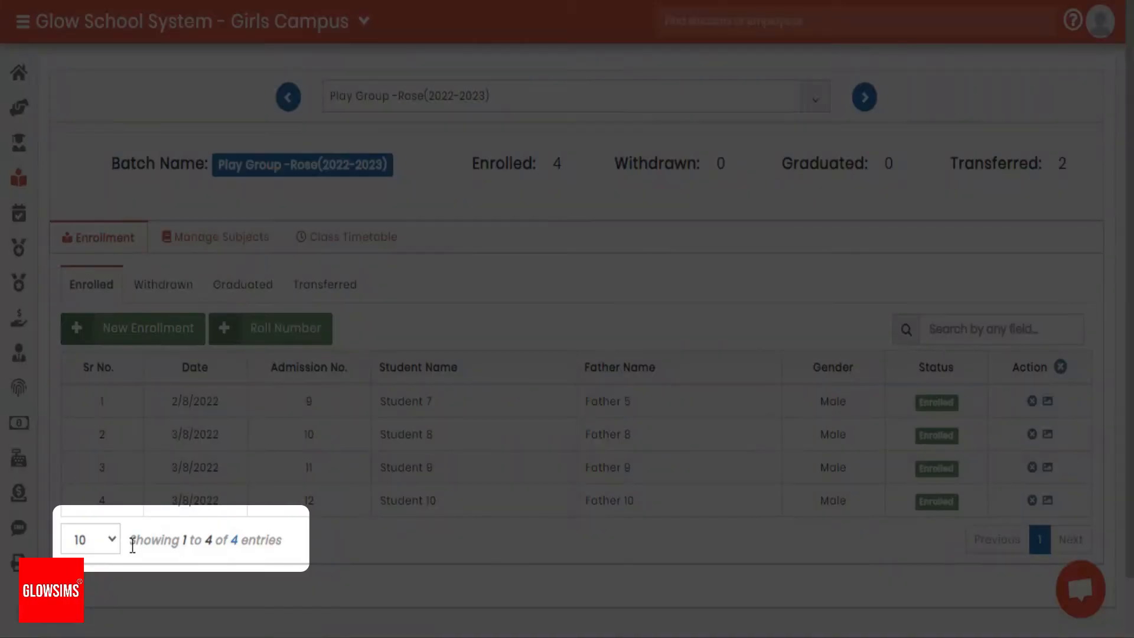
Review the batch's enrollment figures, view the previous batch Play Group -Tulip(2022-2023), return to Play Group -Rose(2022-2023), and check the available batches
drag(268, 543, 276, 545)
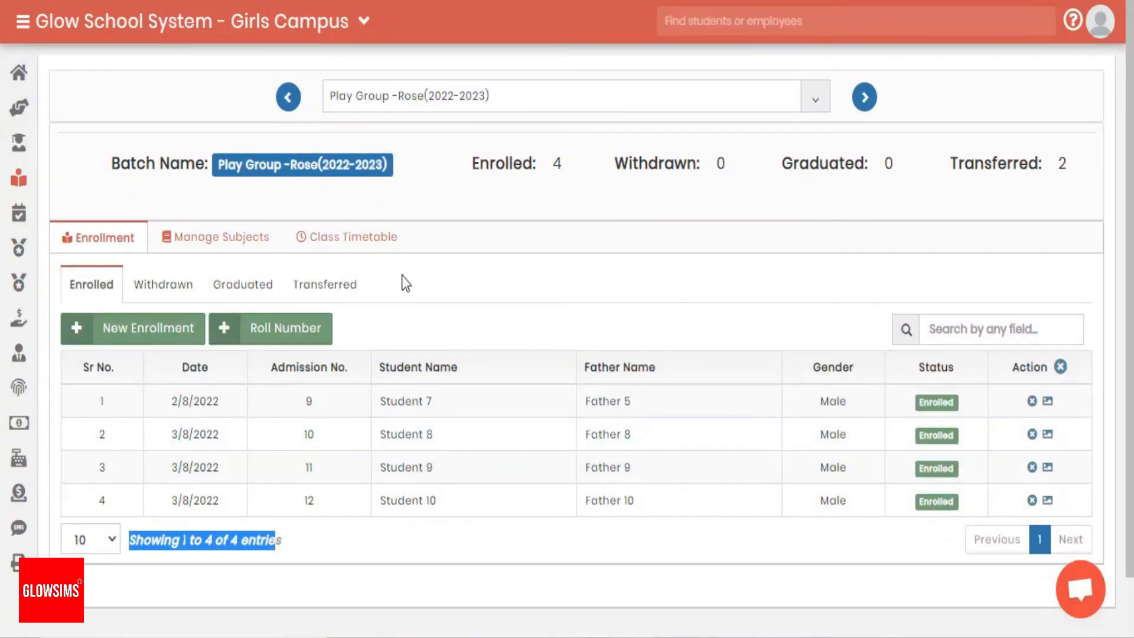
drag(423, 162, 799, 164)
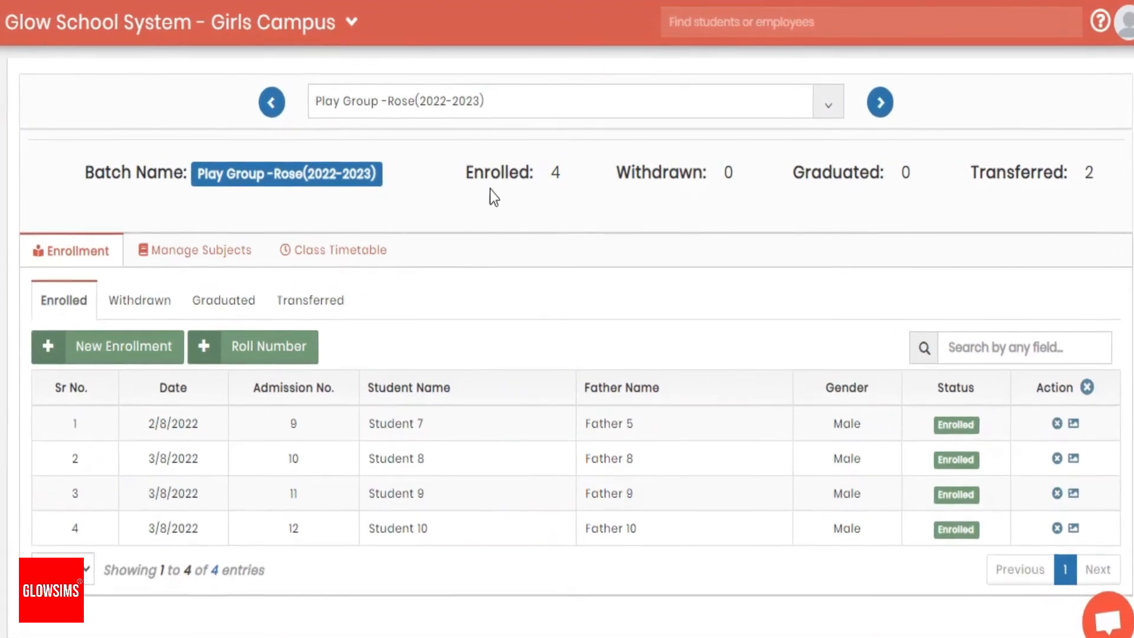
click(251, 113)
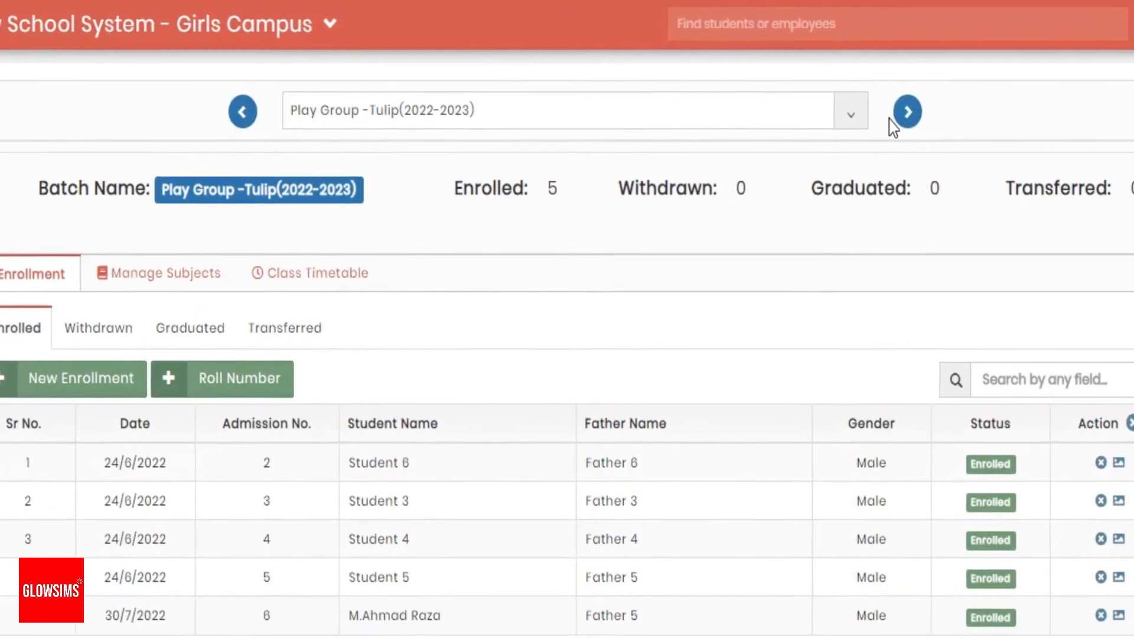
click(902, 114)
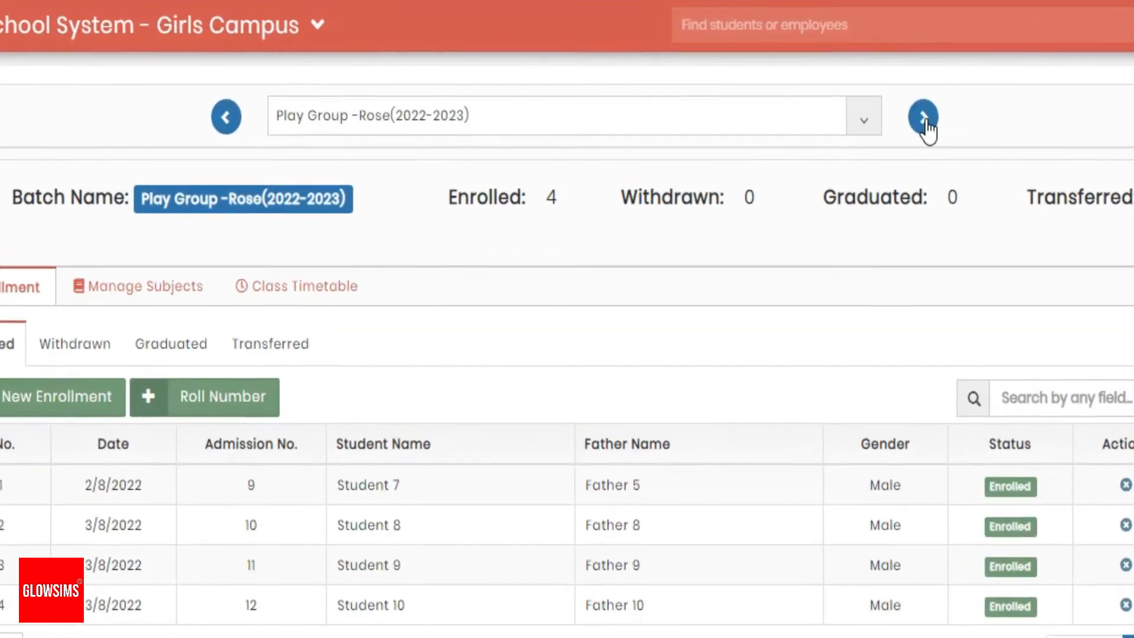
click(404, 110)
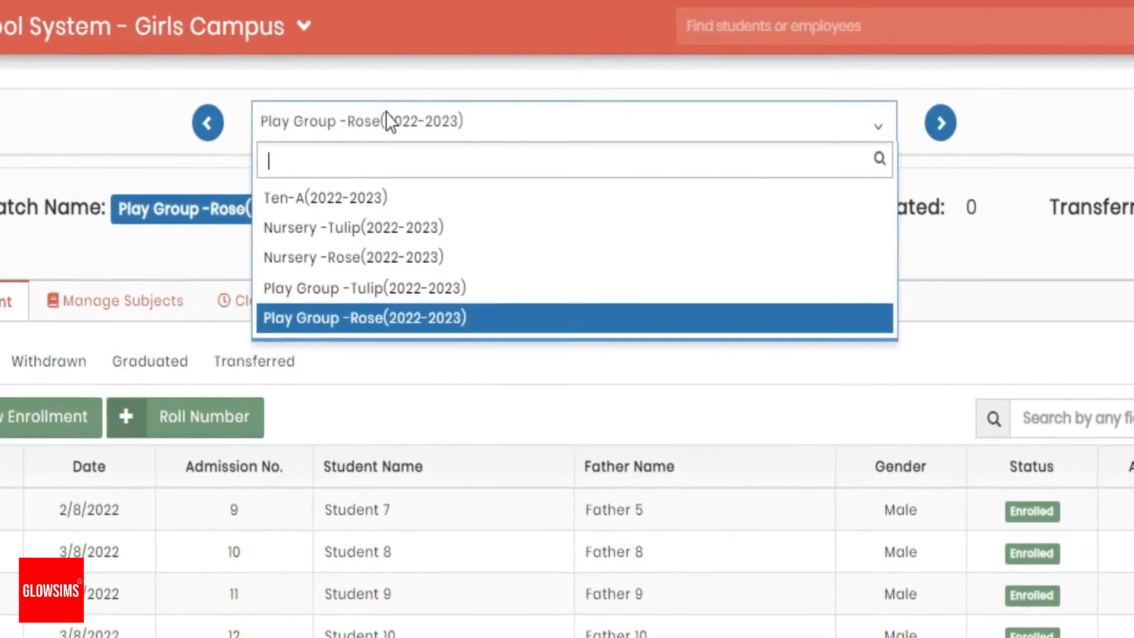
click(344, 101)
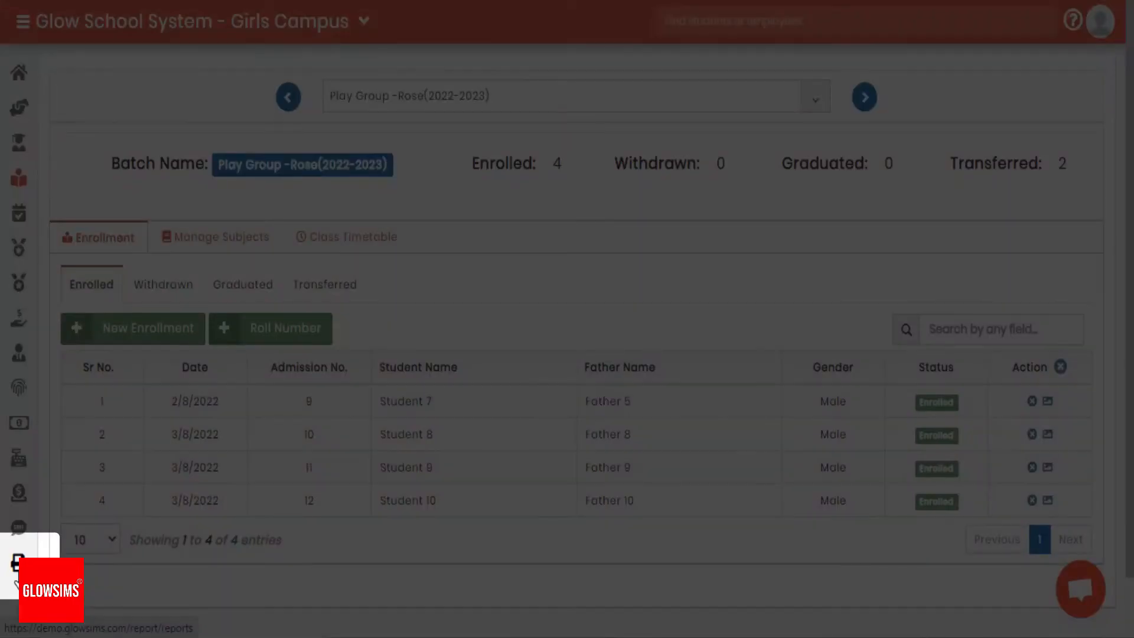
Open the Enrollment List report form from the Academics reports and keep the academic year 2022-2023
click(19, 564)
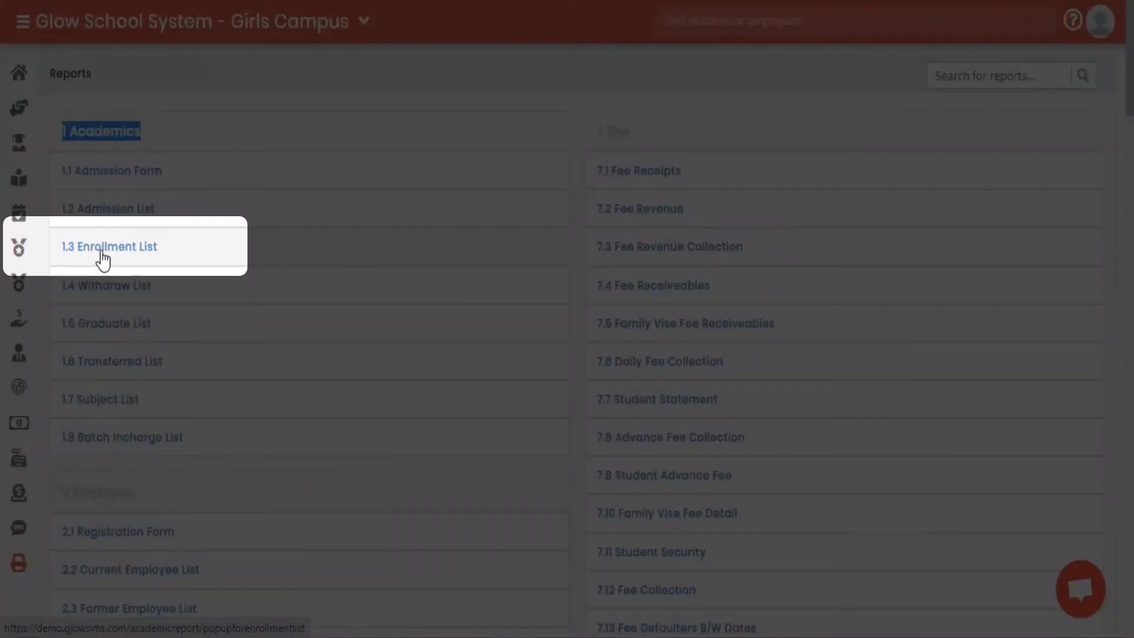
click(103, 259)
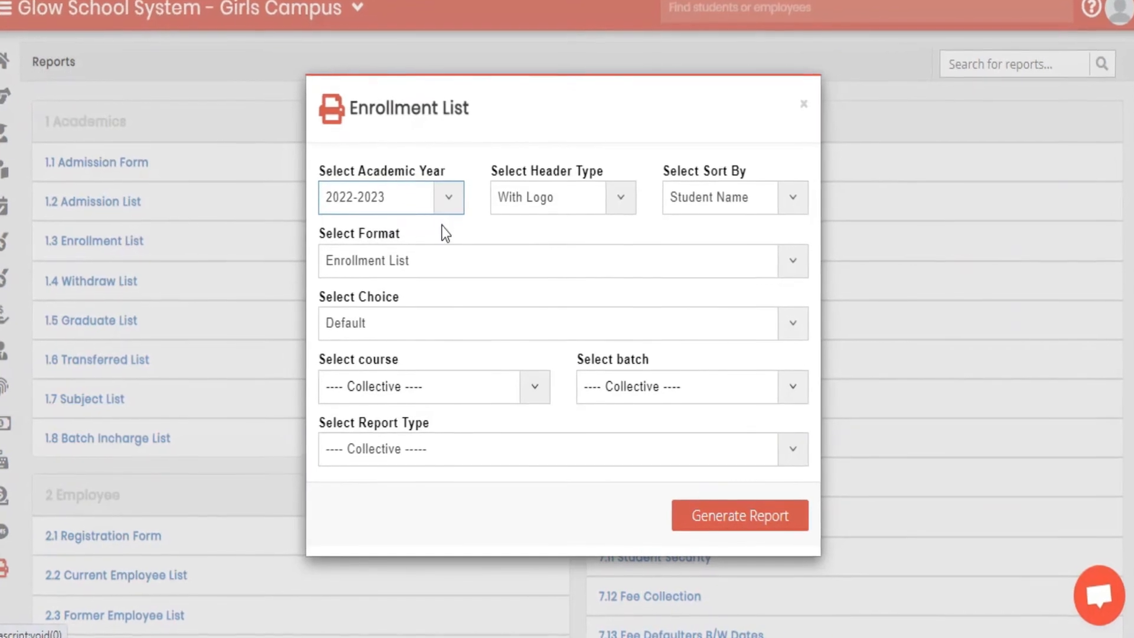
click(447, 201)
click(448, 201)
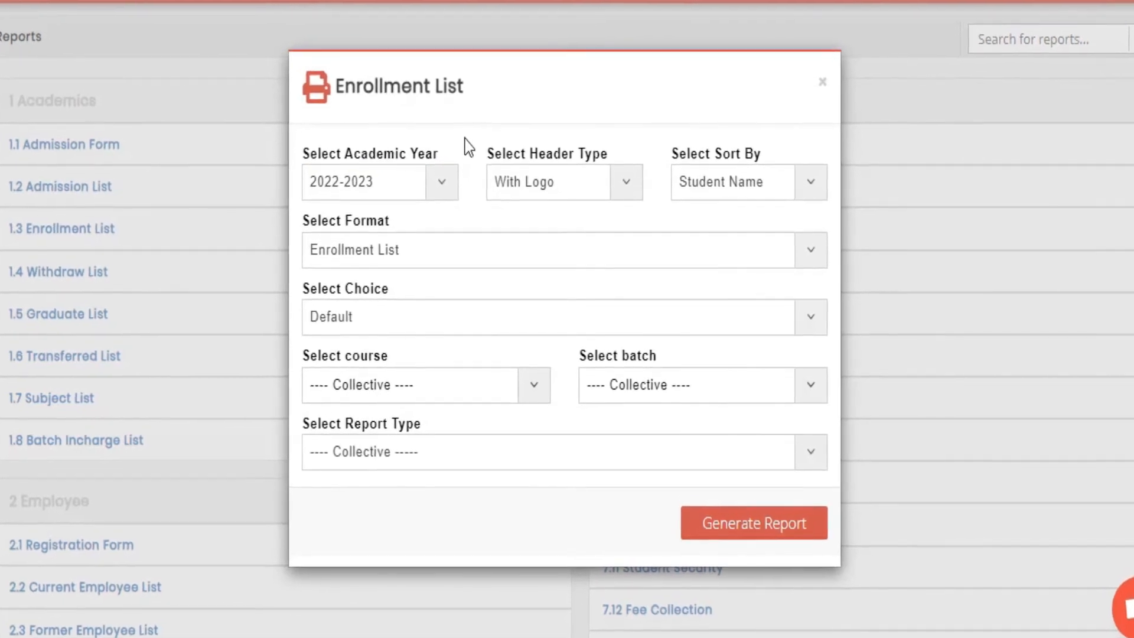
Try limiting the report to the Play Group (2022-2023) course, view its batch choices, and return the course to Collective
click(437, 383)
click(437, 383)
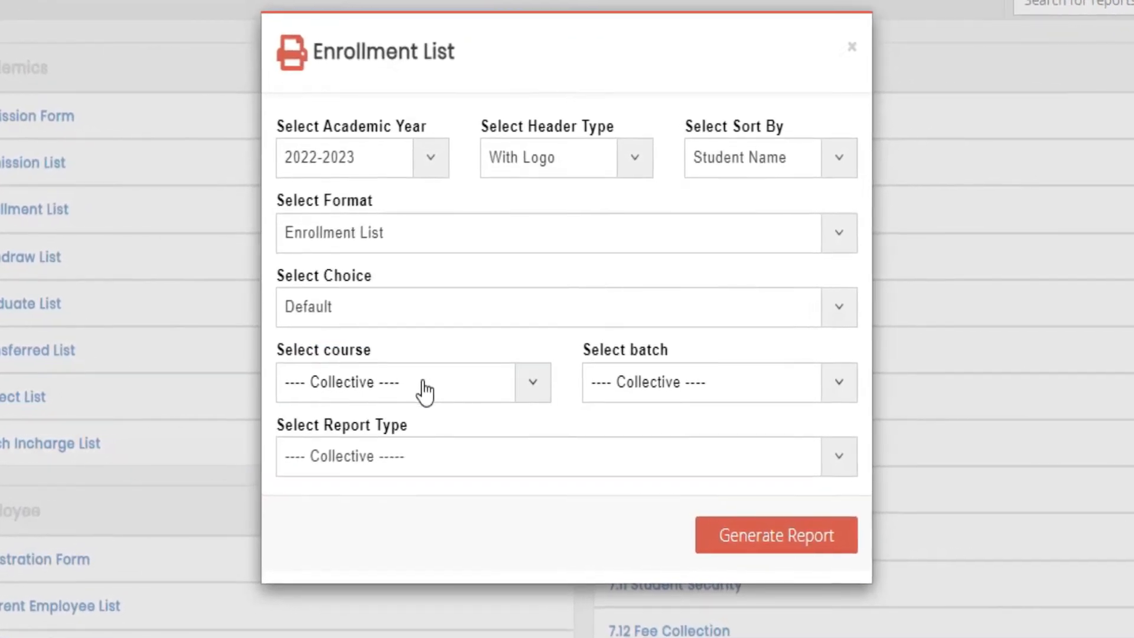
click(395, 381)
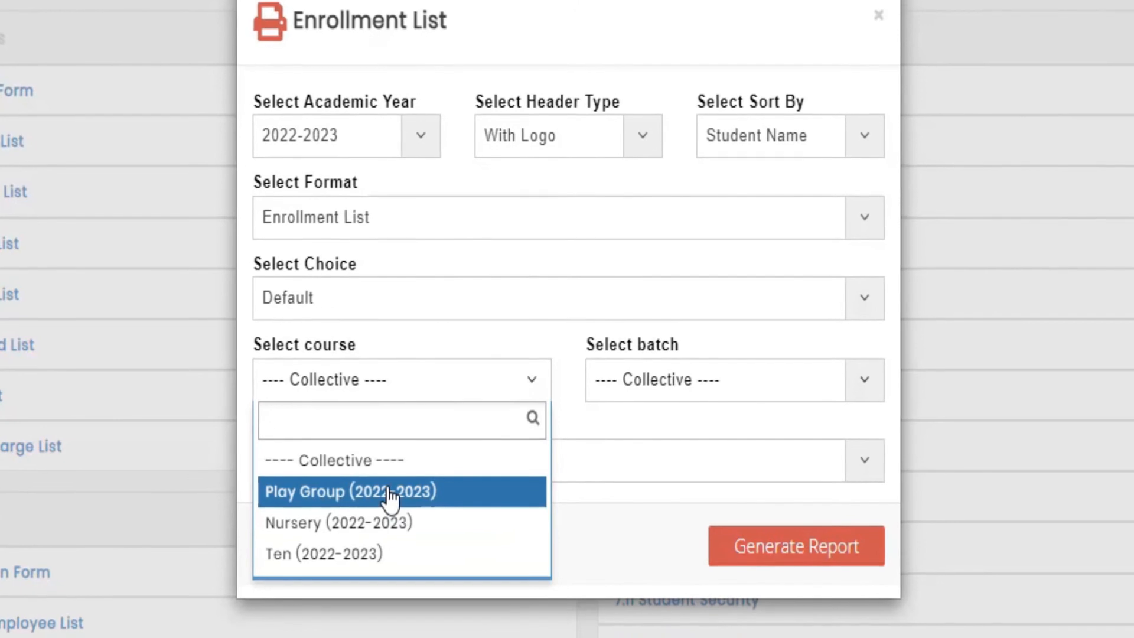
click(388, 494)
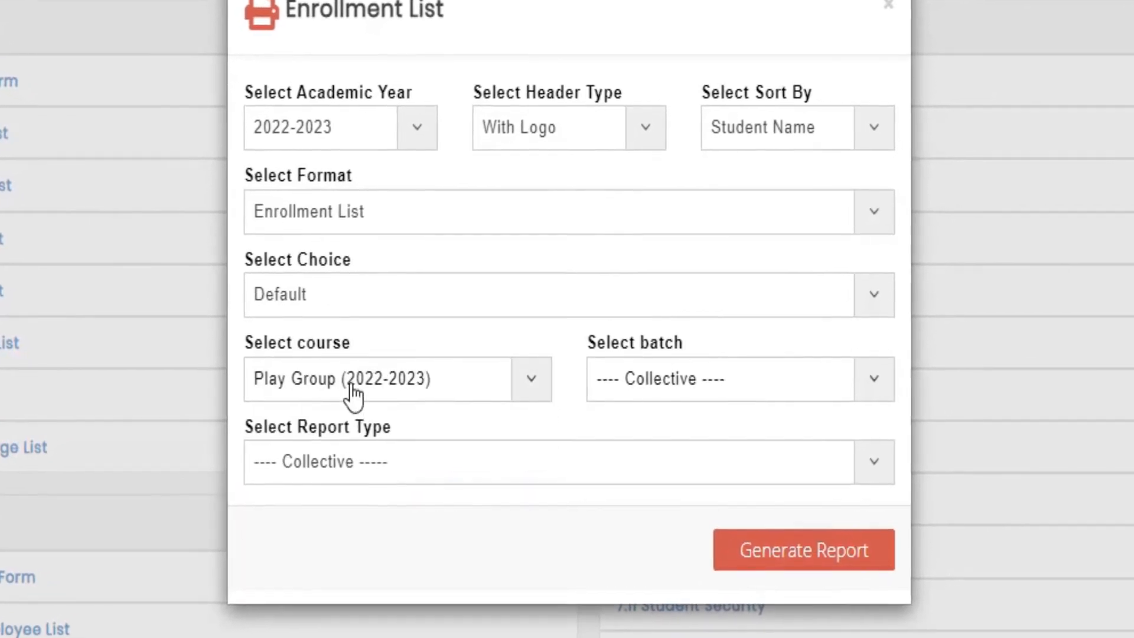
click(650, 380)
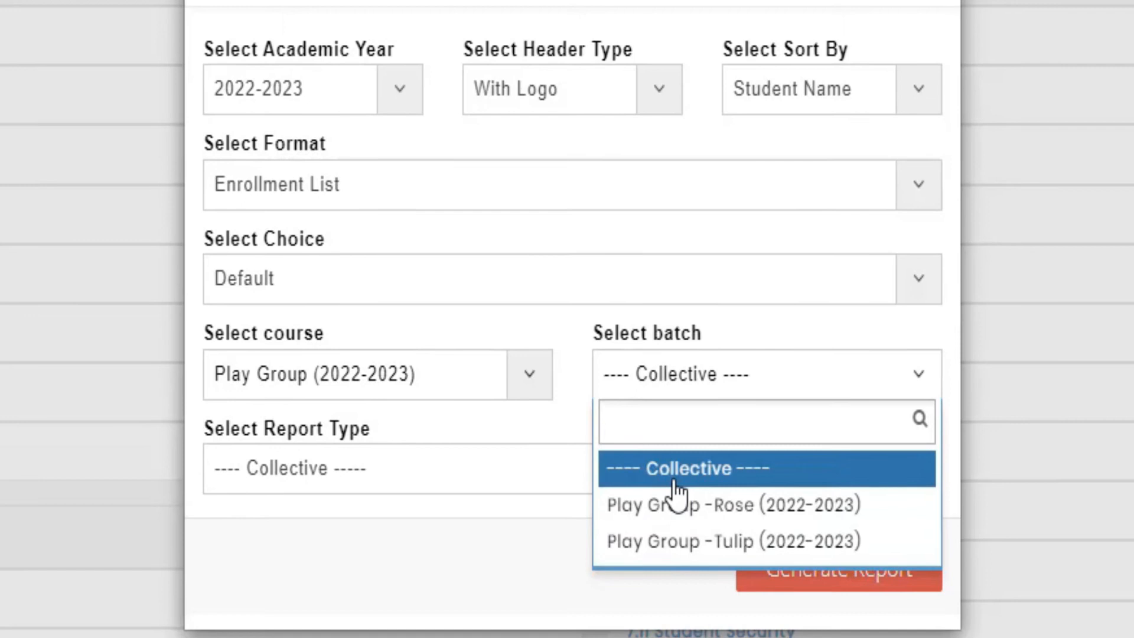
click(398, 343)
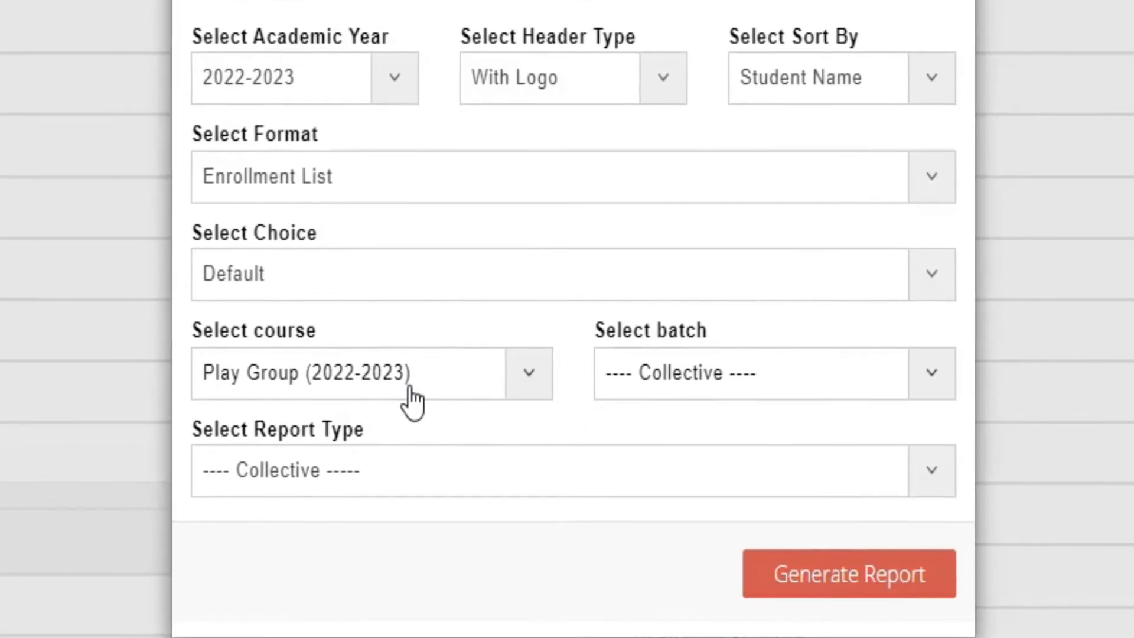
click(408, 399)
click(373, 475)
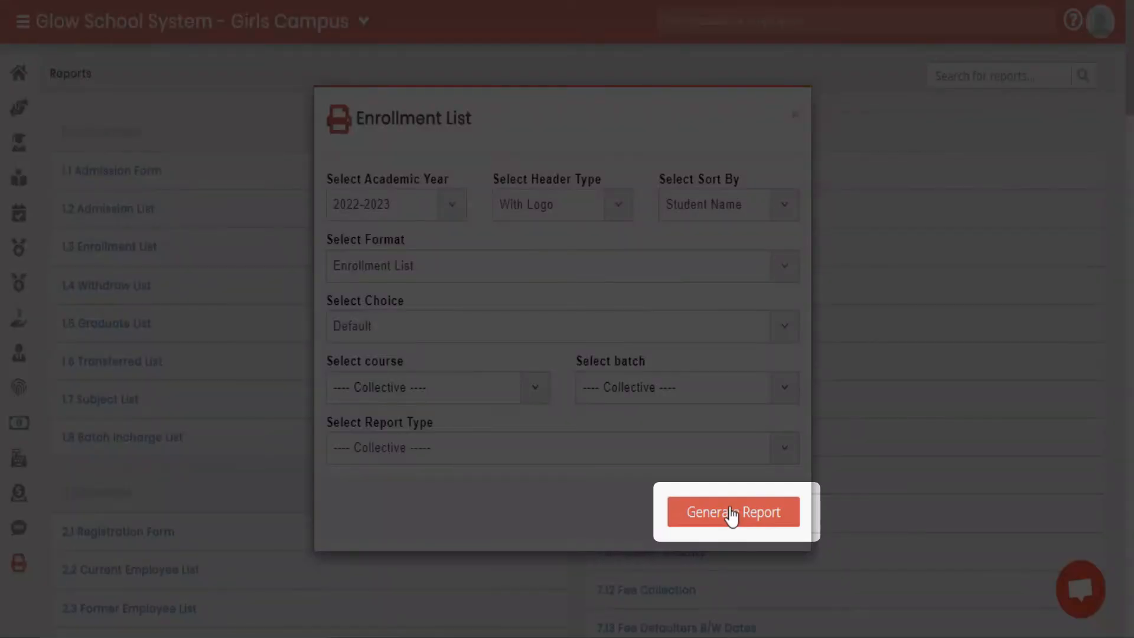
Generate the collective enrollment list report for 2022-2023 and look through its batches
click(733, 513)
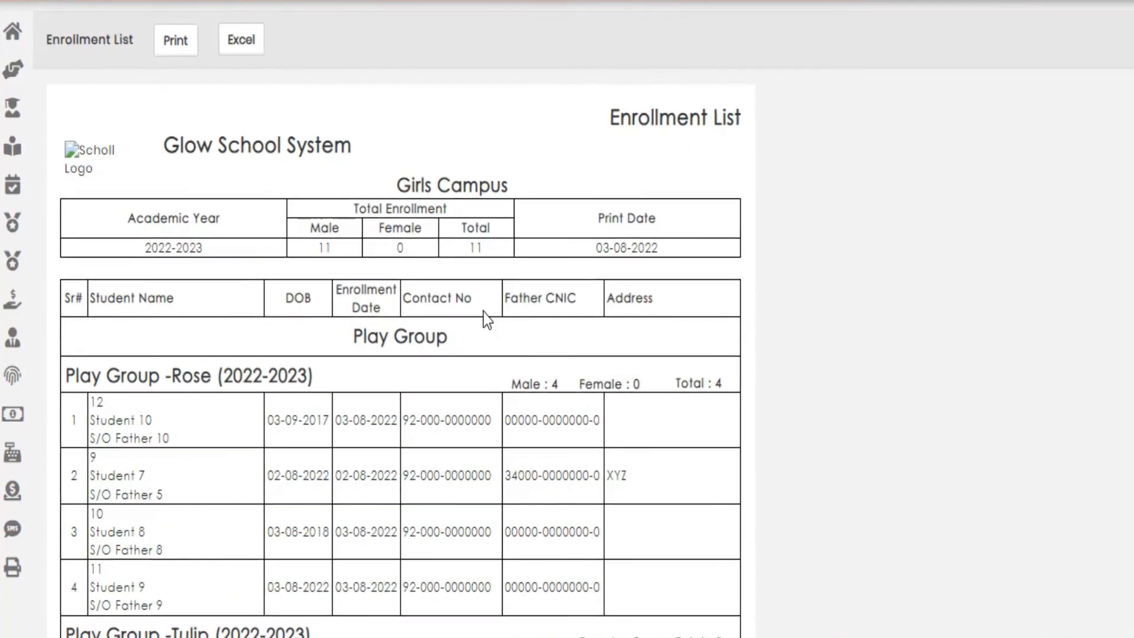
scroll(488, 313, down, 3)
scroll(497, 316, down, 5)
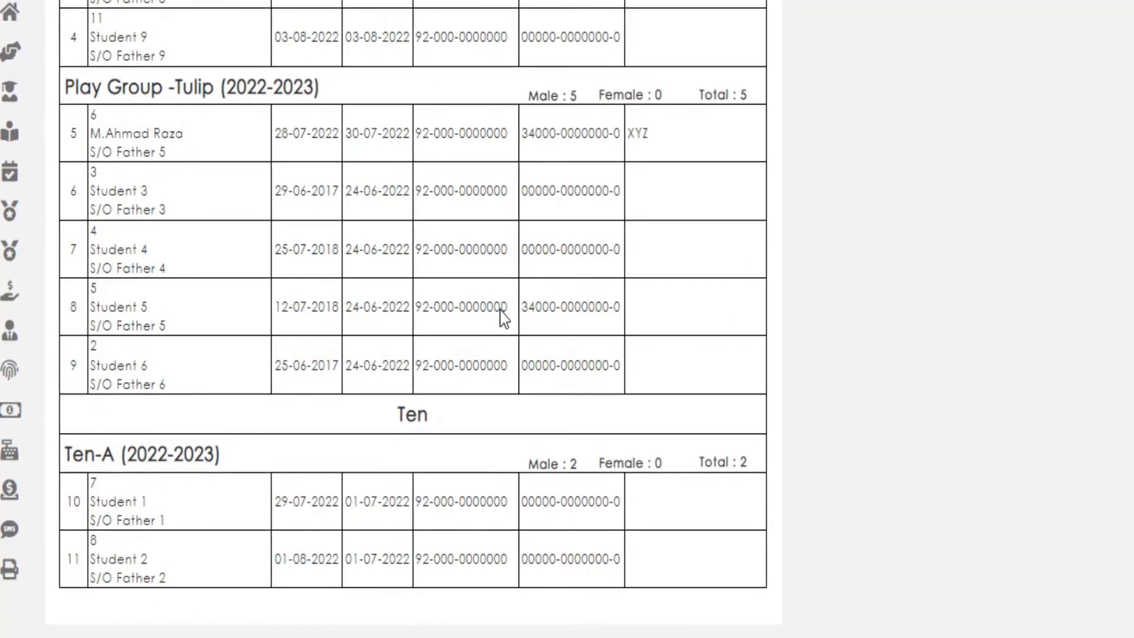
scroll(508, 313, up, 10)
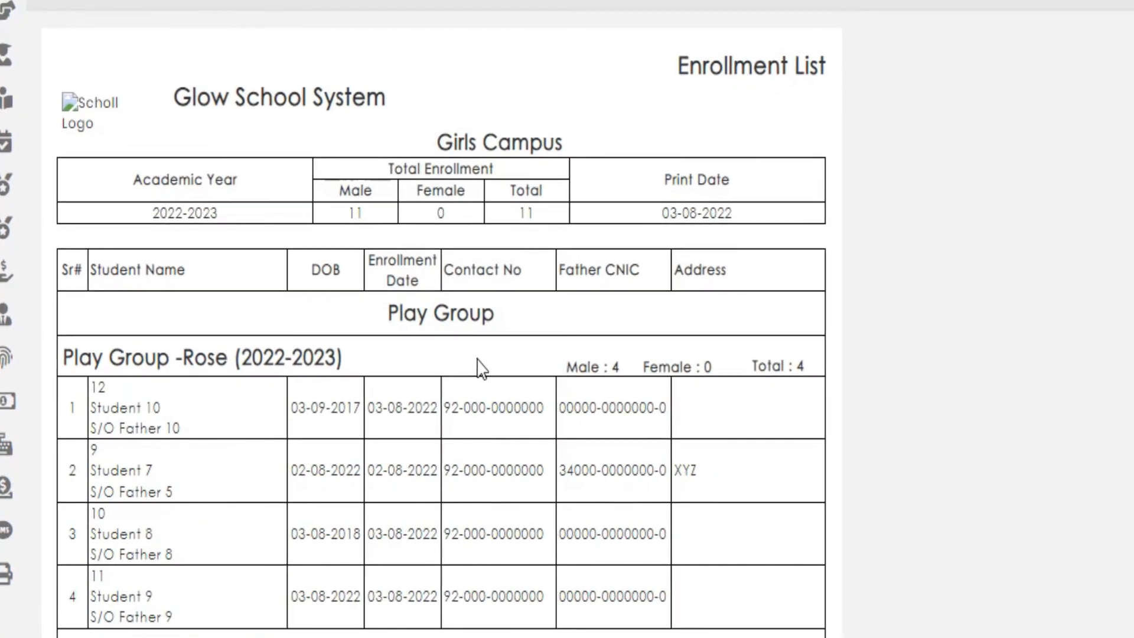
Examine the male, female and total counts of Play Group -Rose (2022-2023) and the student entries of the other batches in the report
drag(109, 354, 355, 361)
drag(626, 357, 666, 360)
drag(750, 349, 789, 351)
drag(922, 339, 929, 339)
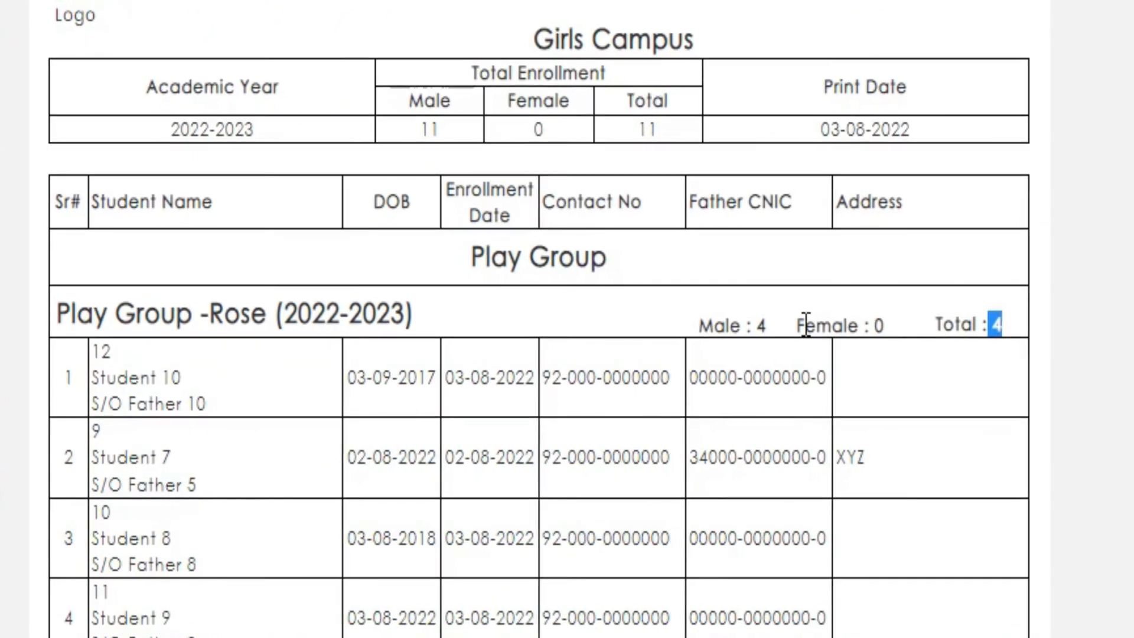
click(679, 329)
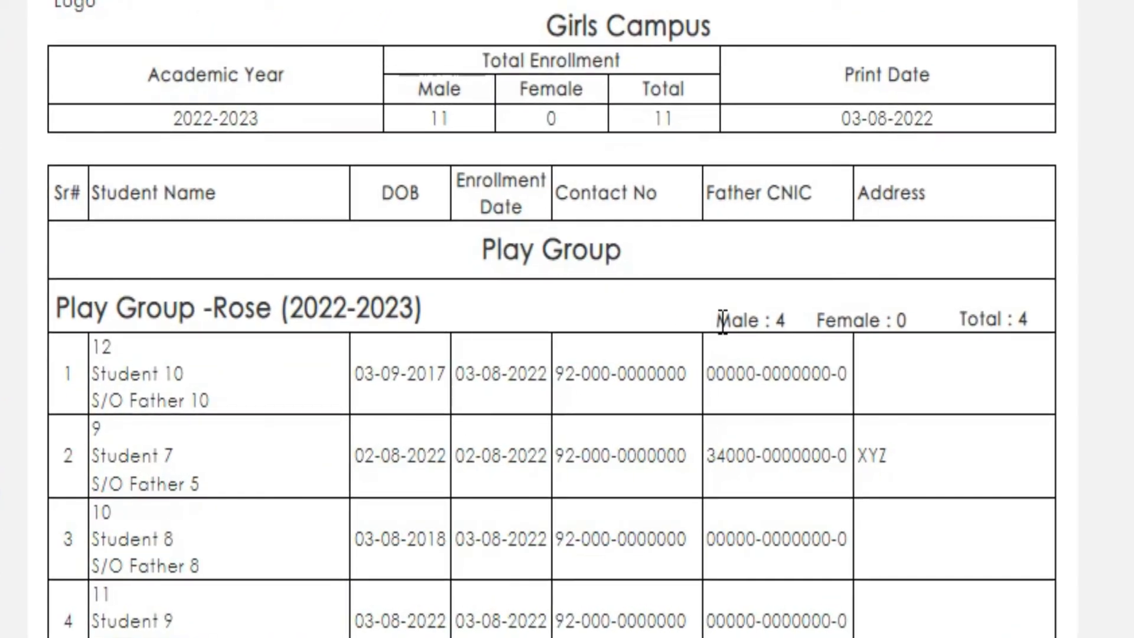
drag(718, 322, 986, 338)
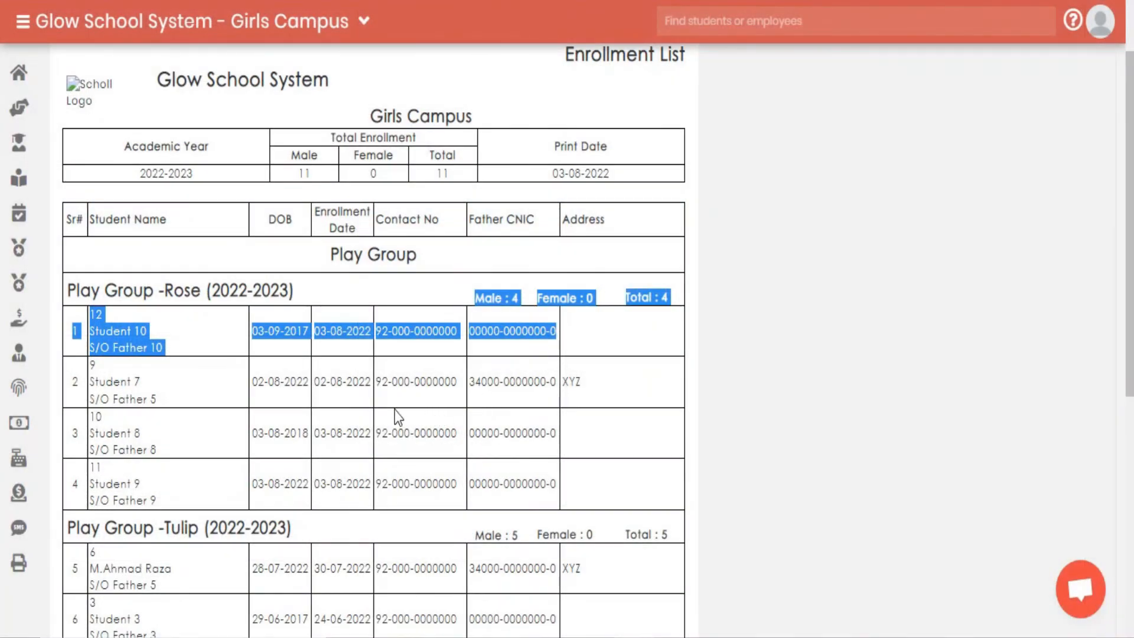
scroll(395, 410, down, 2)
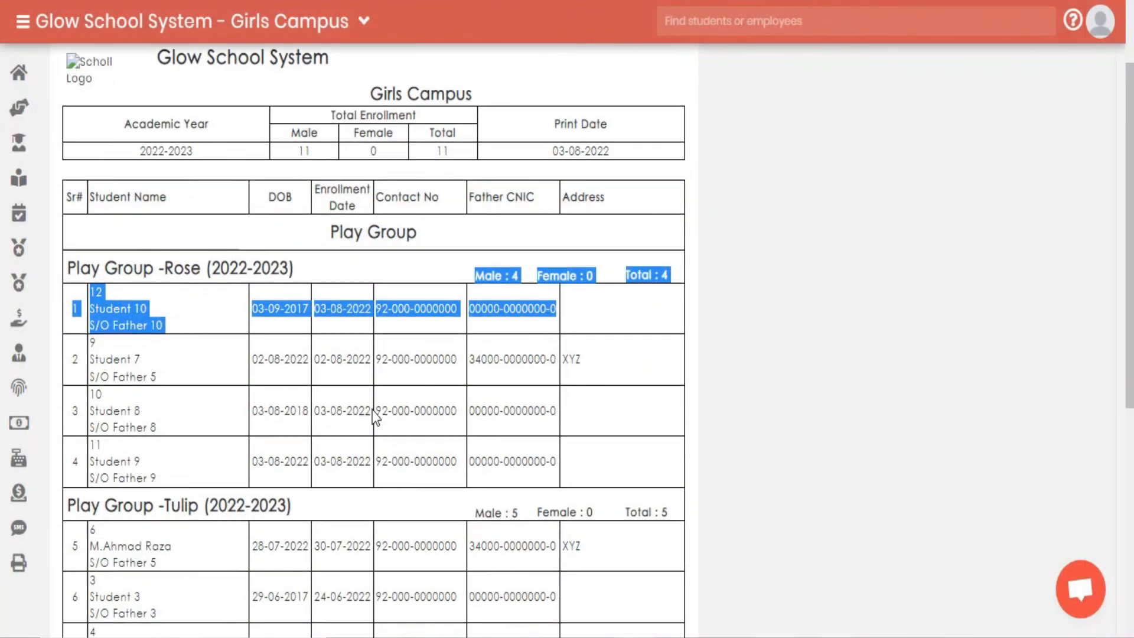
click(282, 302)
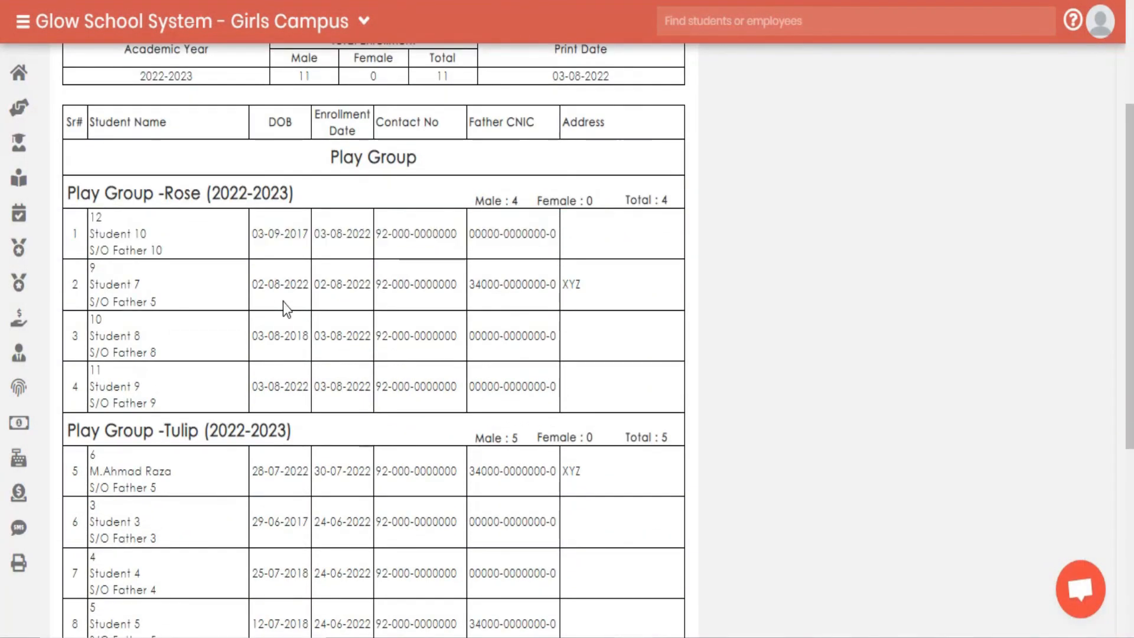
scroll(282, 302, down, 5)
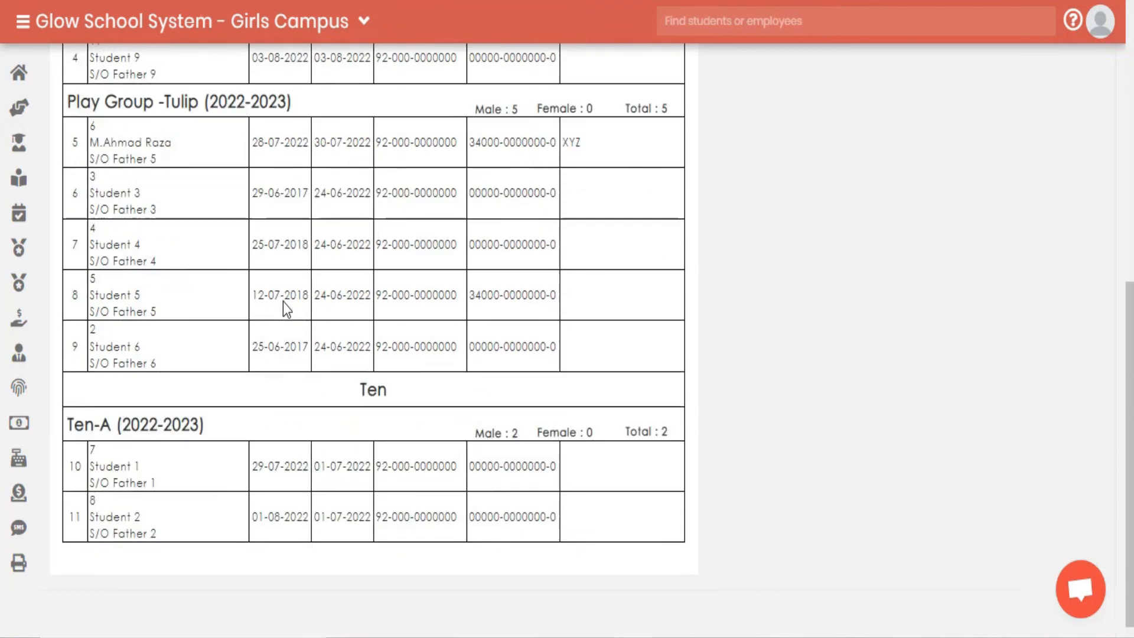
scroll(282, 303, up, 5)
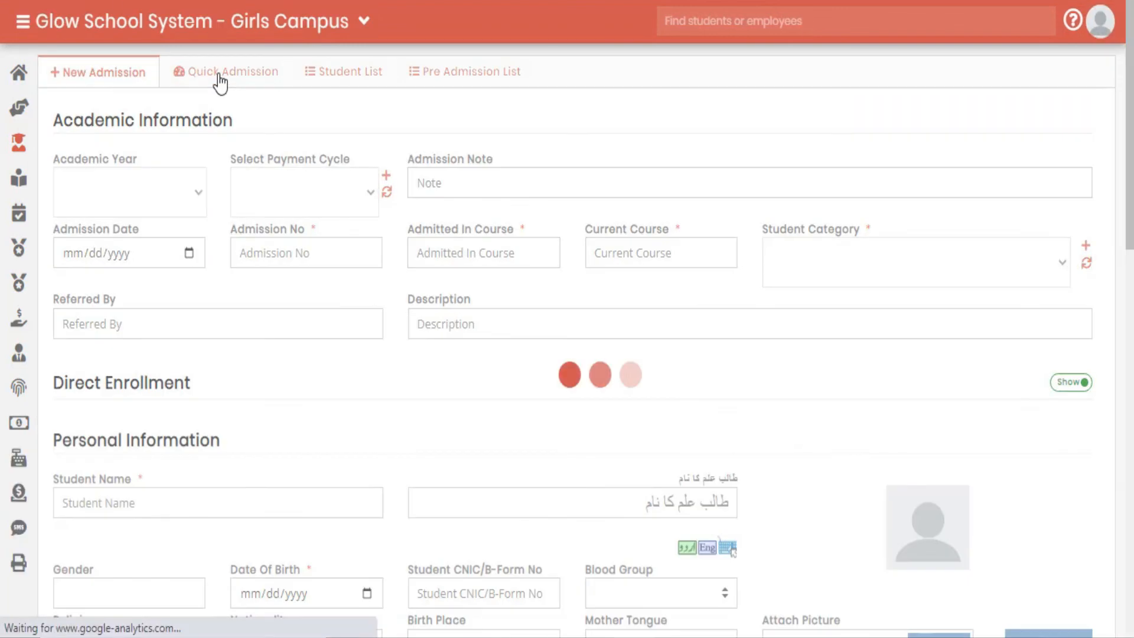
Search the admissions student list for "unass" to check for unassigned students, and return to the enrollment list report
click(337, 77)
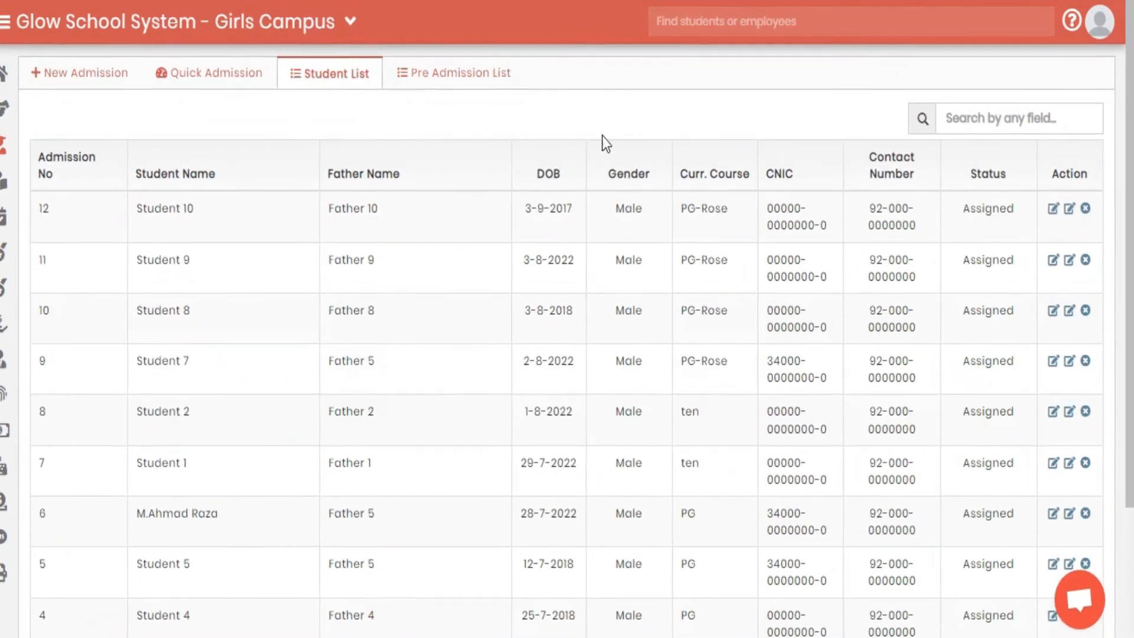
click(1012, 118)
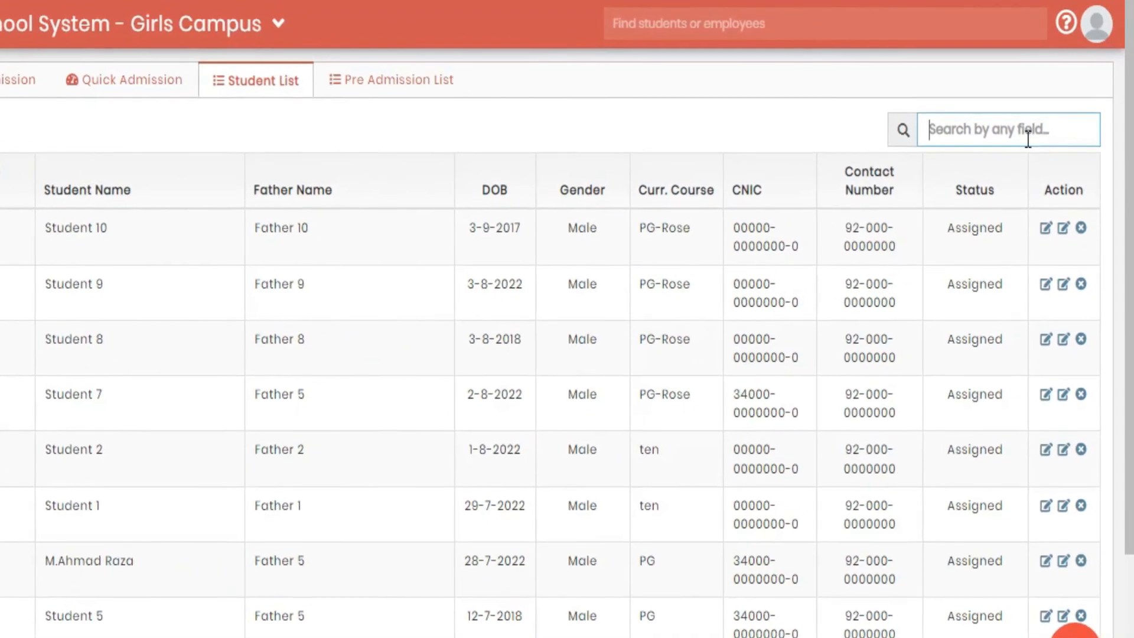
text(unass)
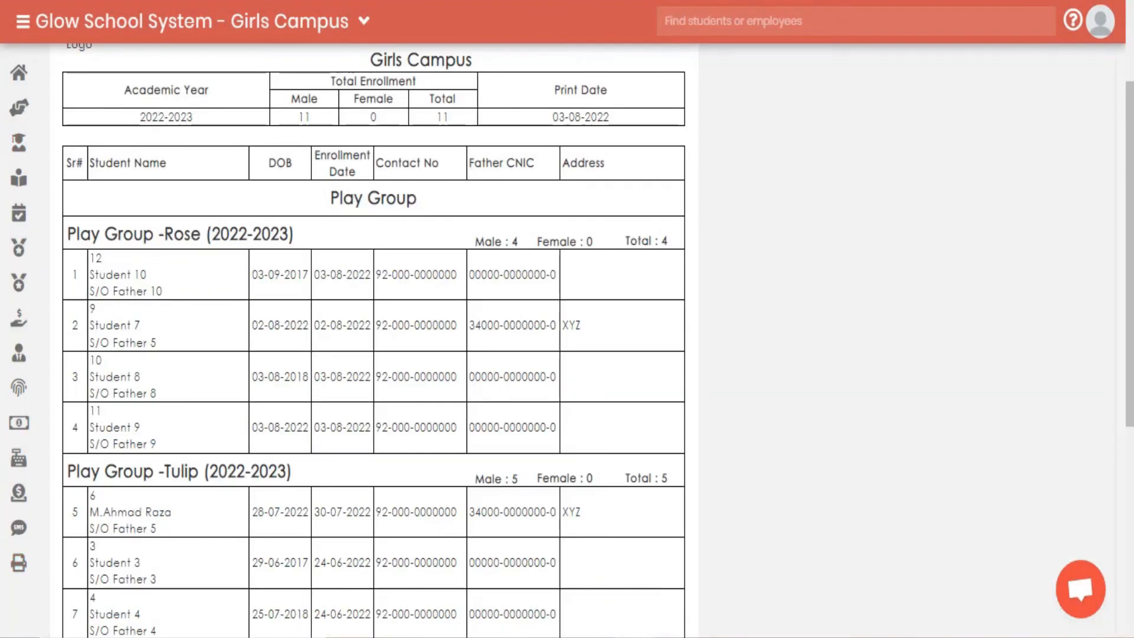
scroll(326, 481, up, 2)
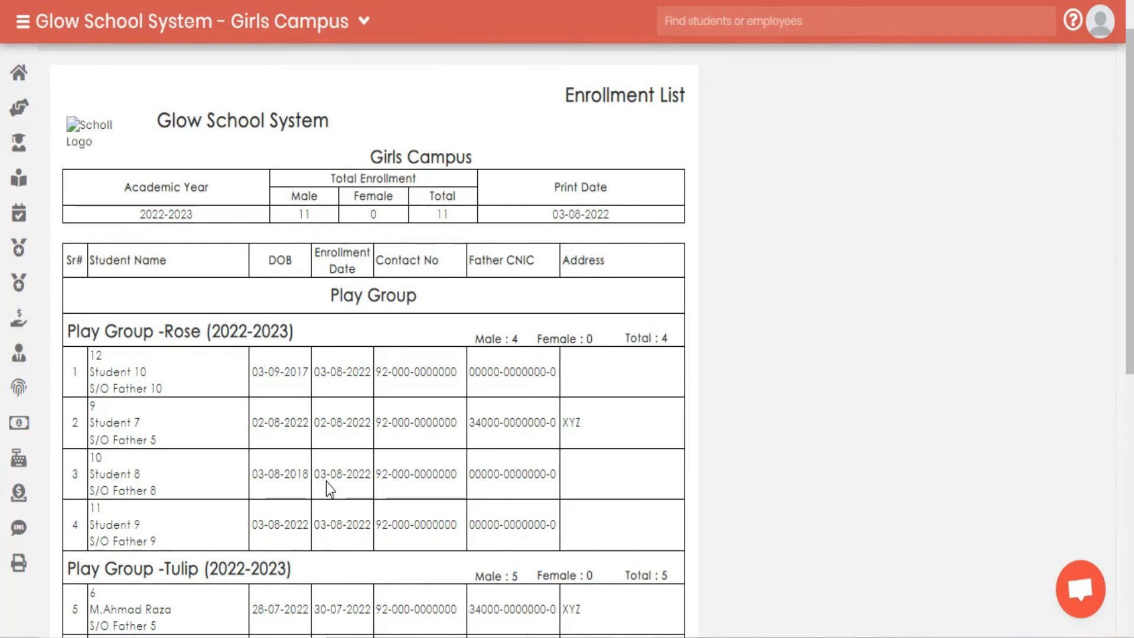